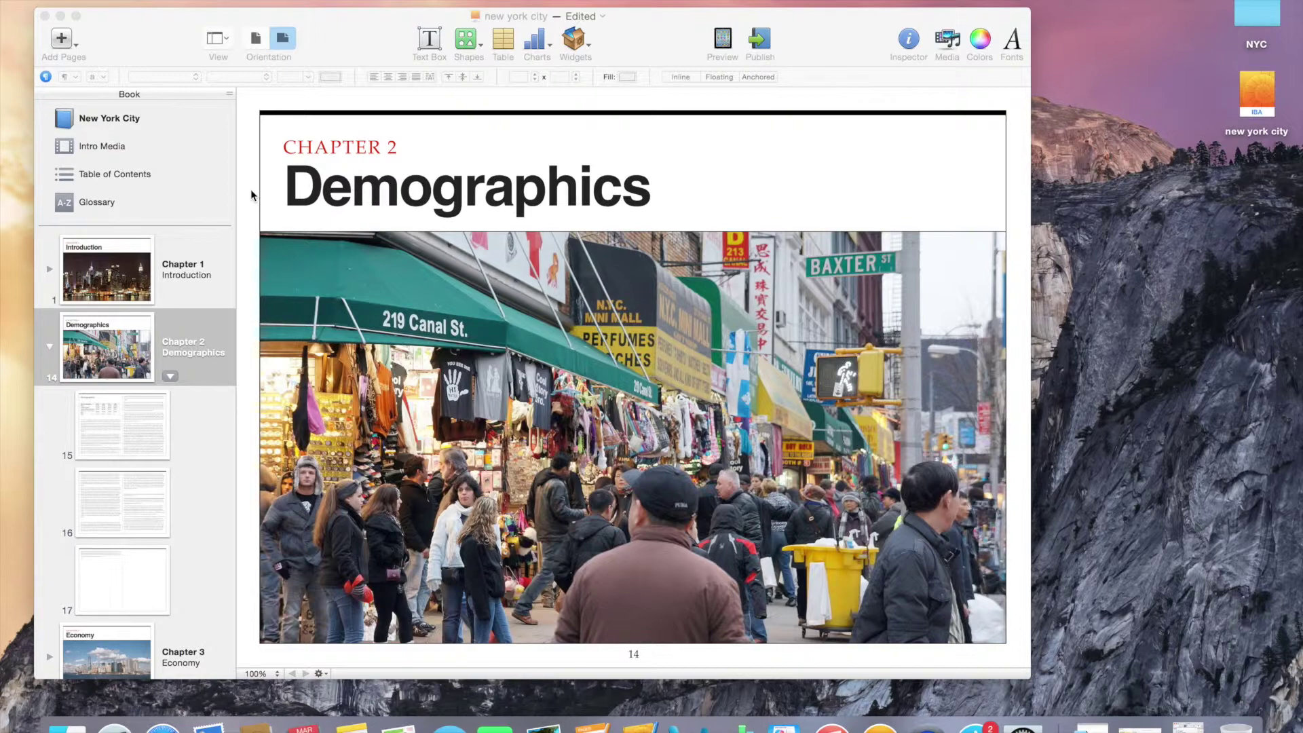
Open page 15 of the Demographics chapter.
left_click(108, 413)
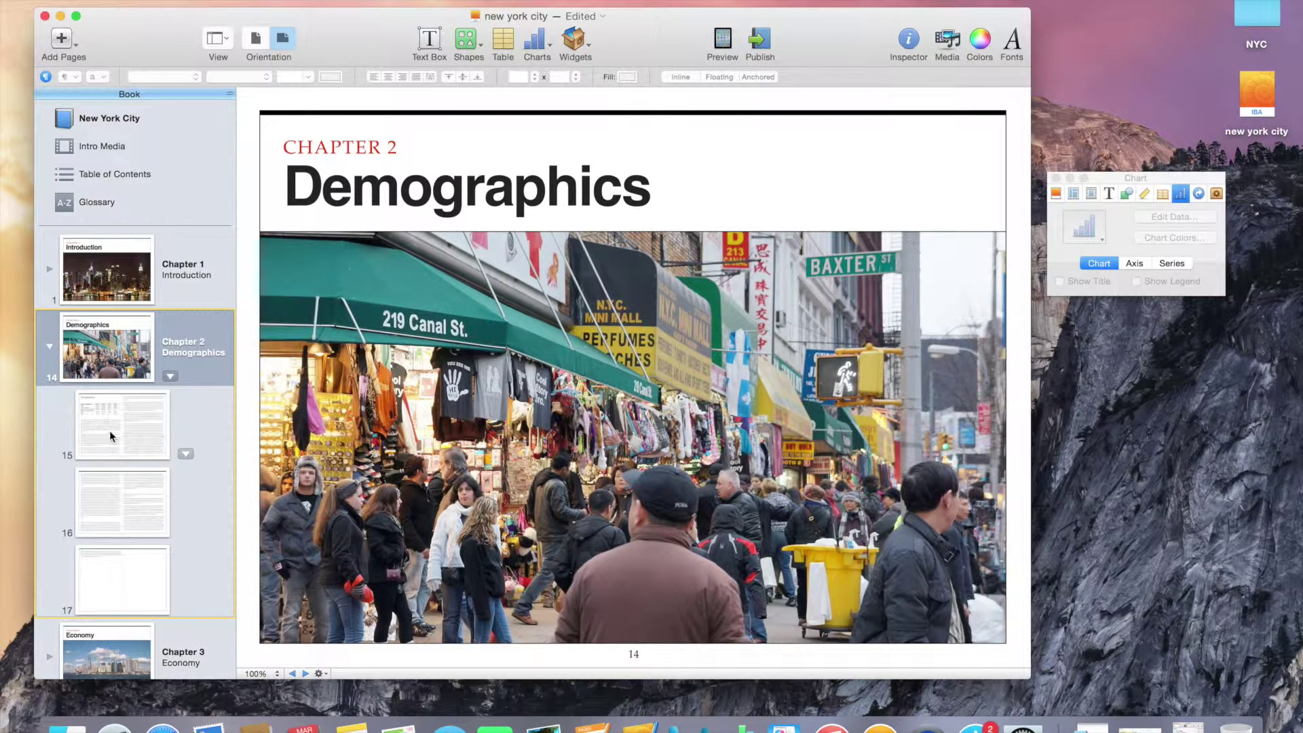
left_click(111, 436)
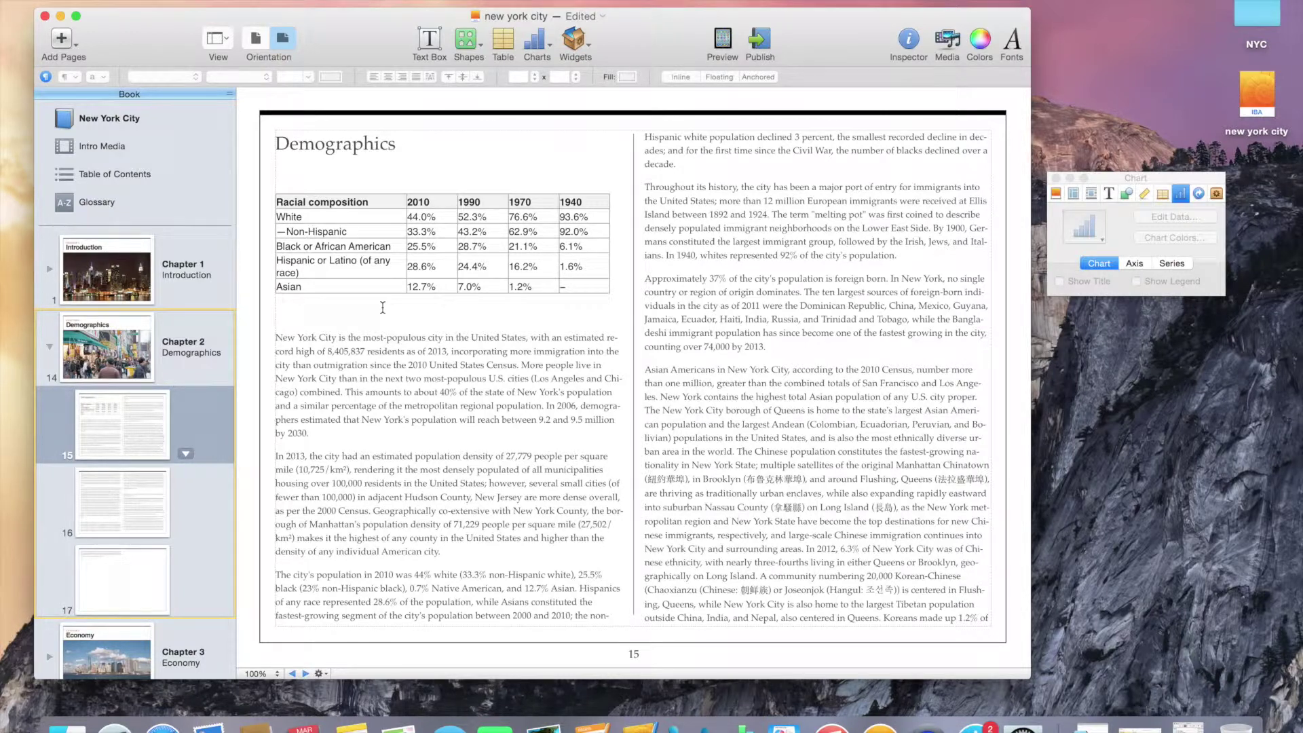
Insert a table below the first paragraph of page 15 and fill its first cells with HEADER, HEADER2, row 1 and column 2.
left_click(508, 40)
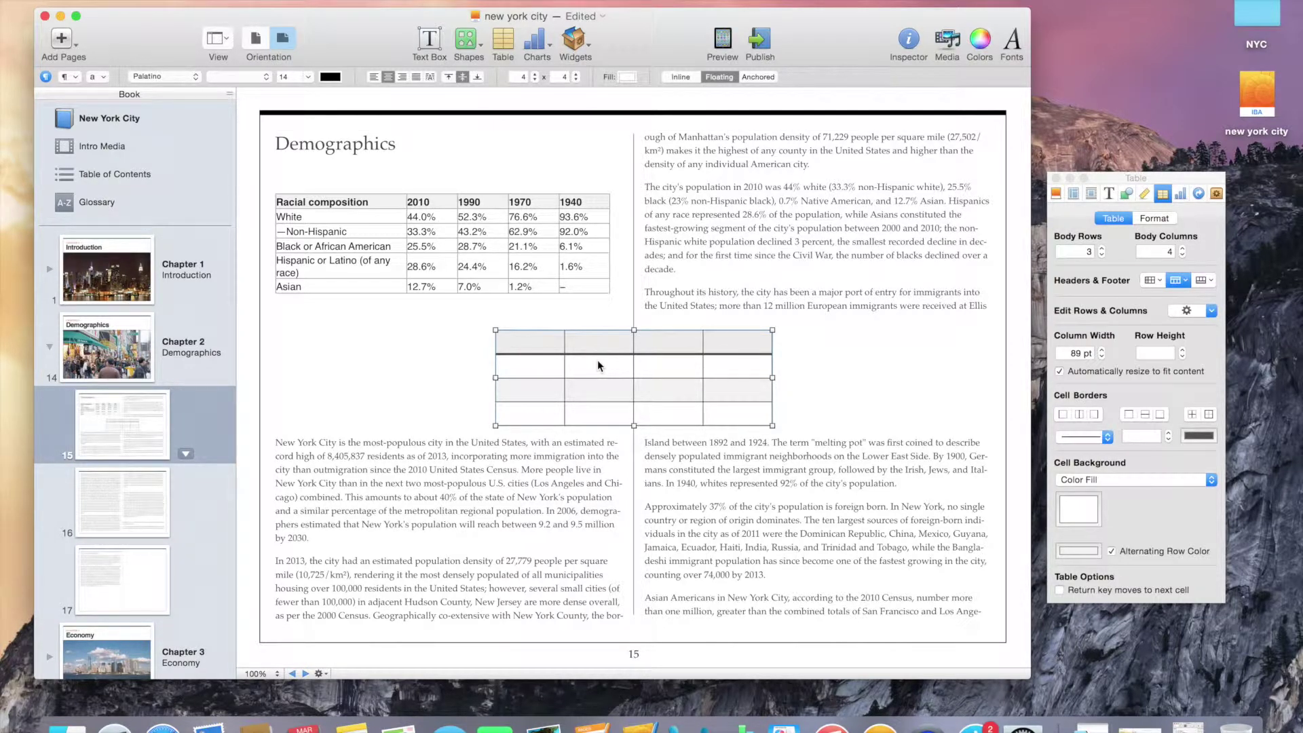
left_click_drag(598, 364, 414, 498)
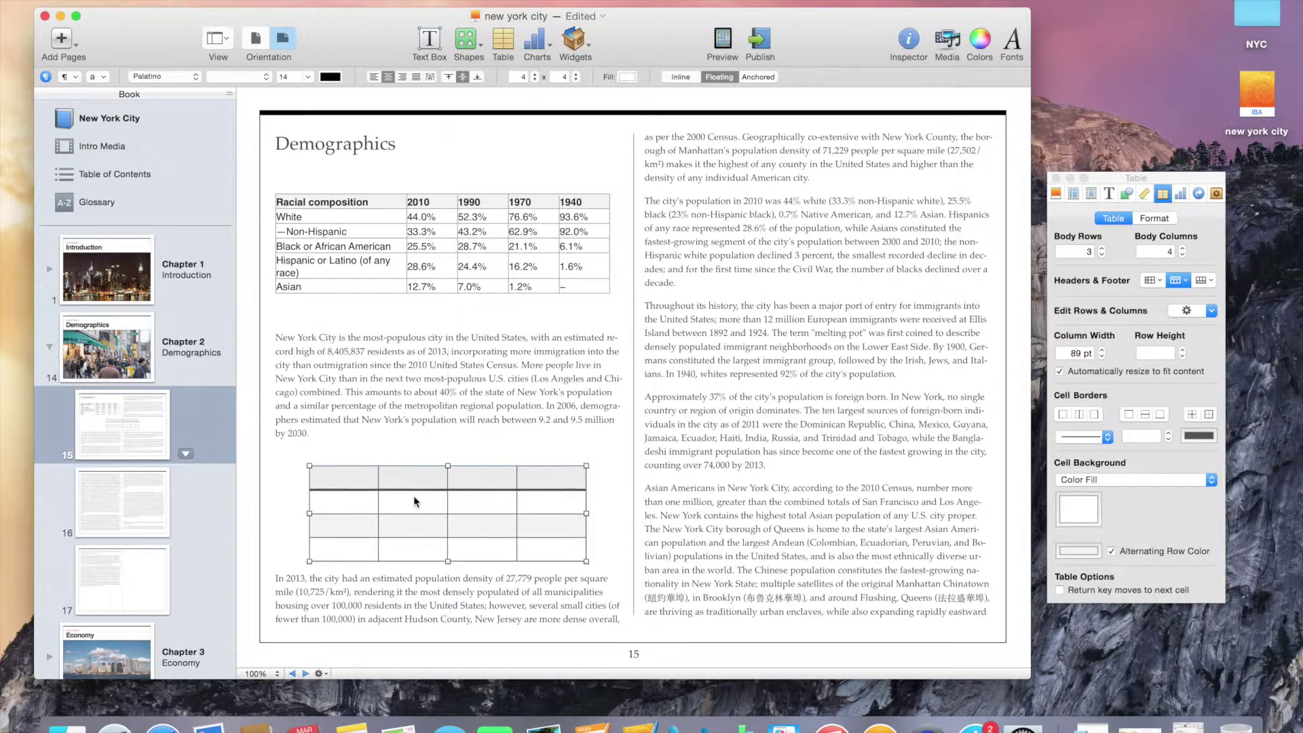
left_click(355, 482)
type("HEADER")
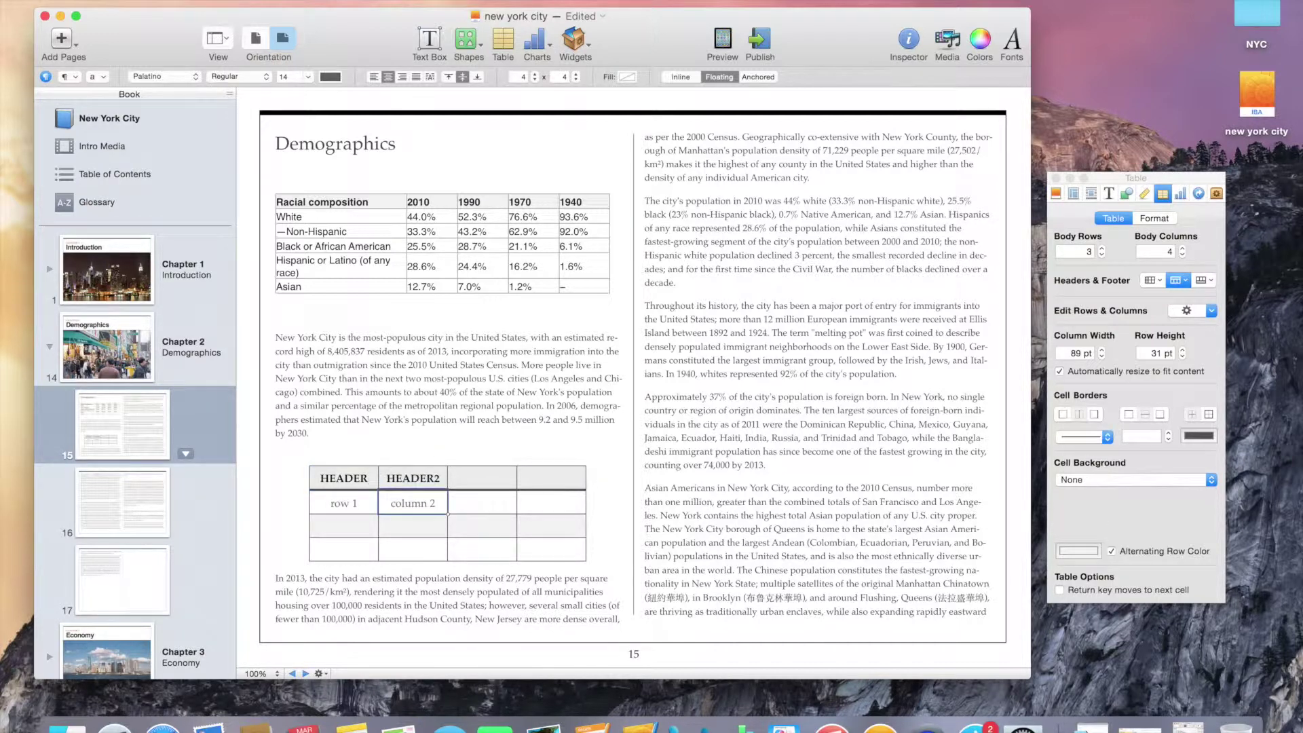
left_click(435, 448)
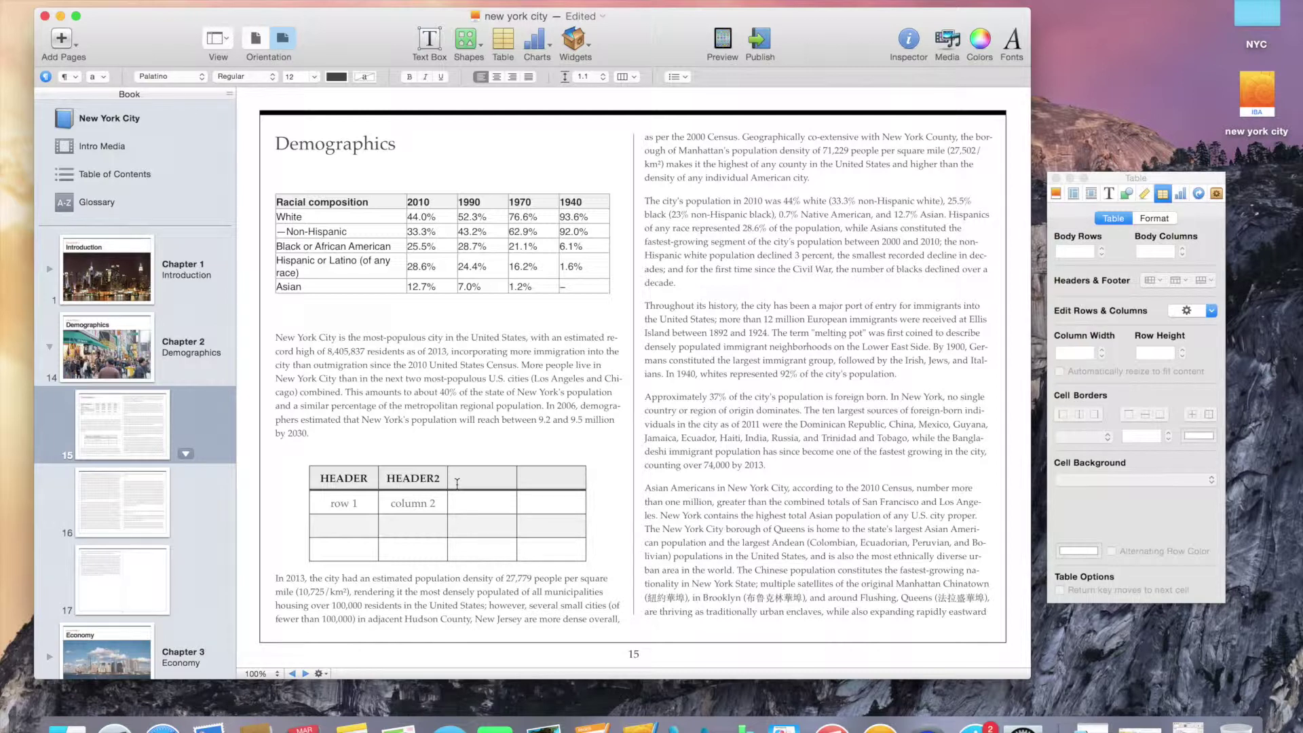
left_click(457, 483)
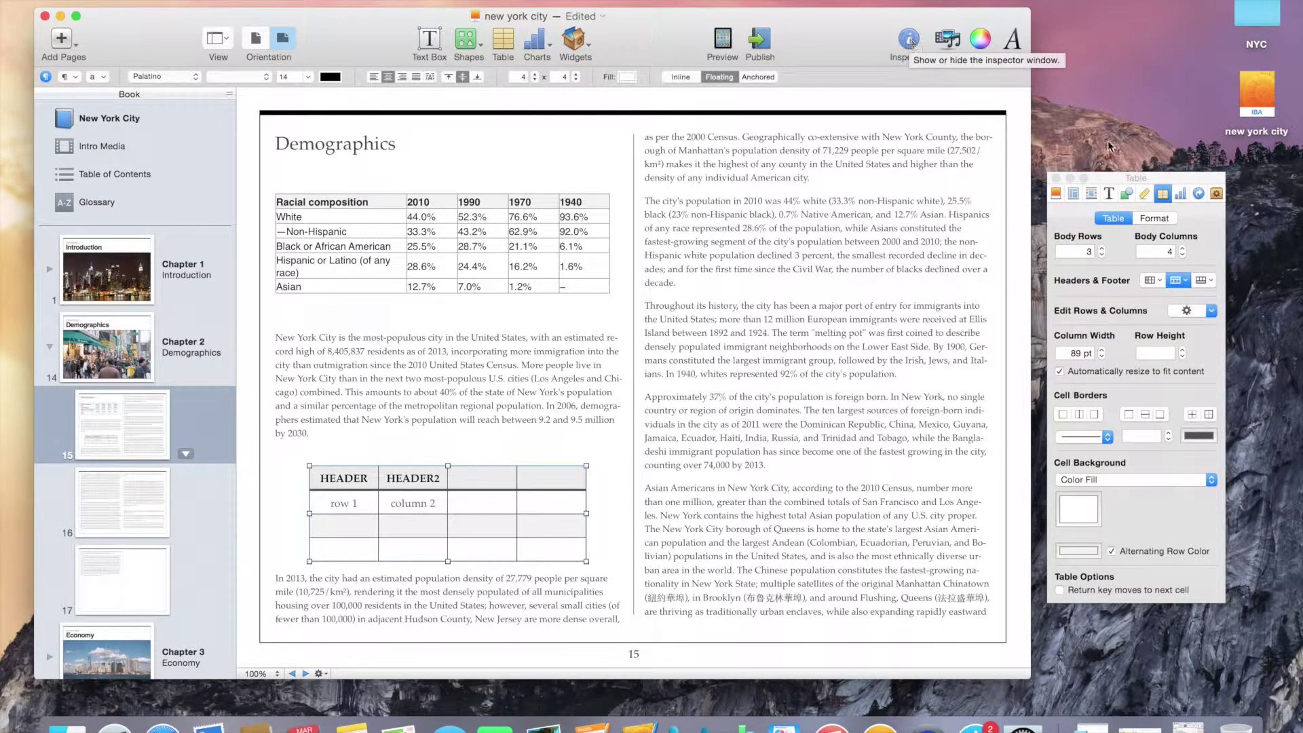
left_click(1128, 181)
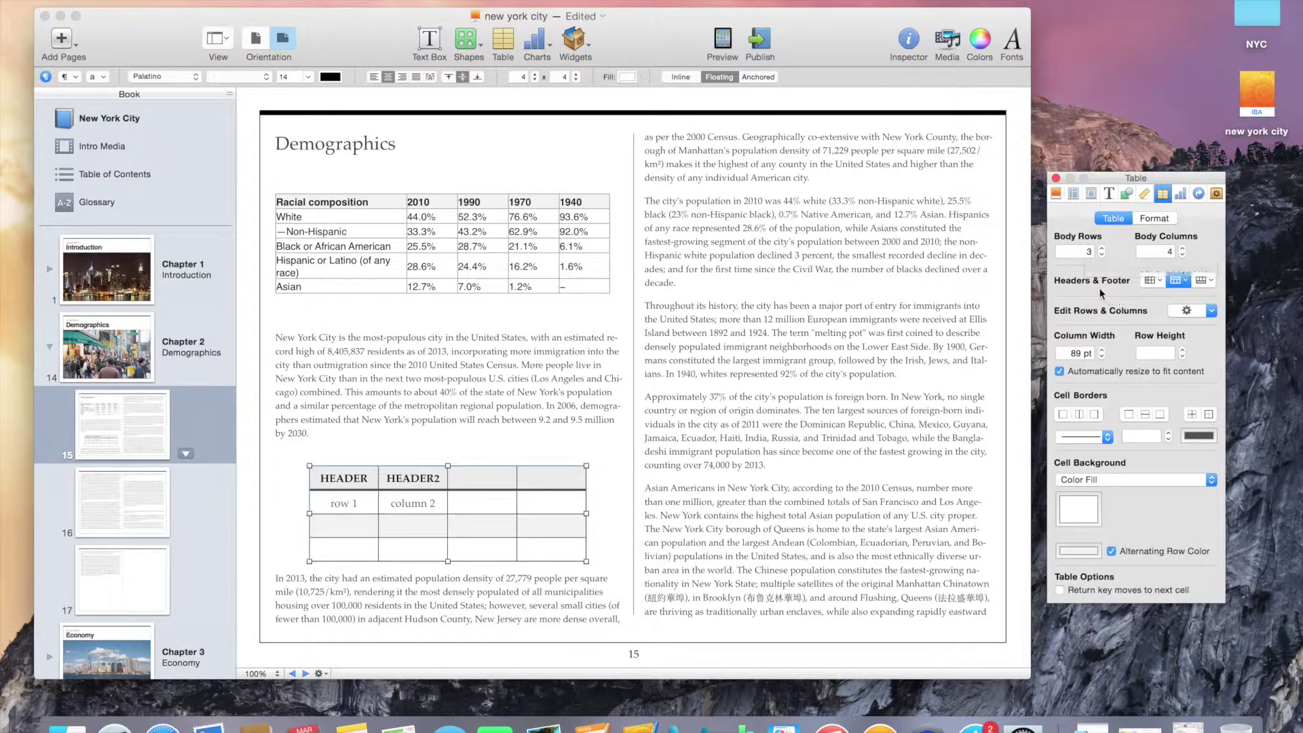
left_click(1187, 282)
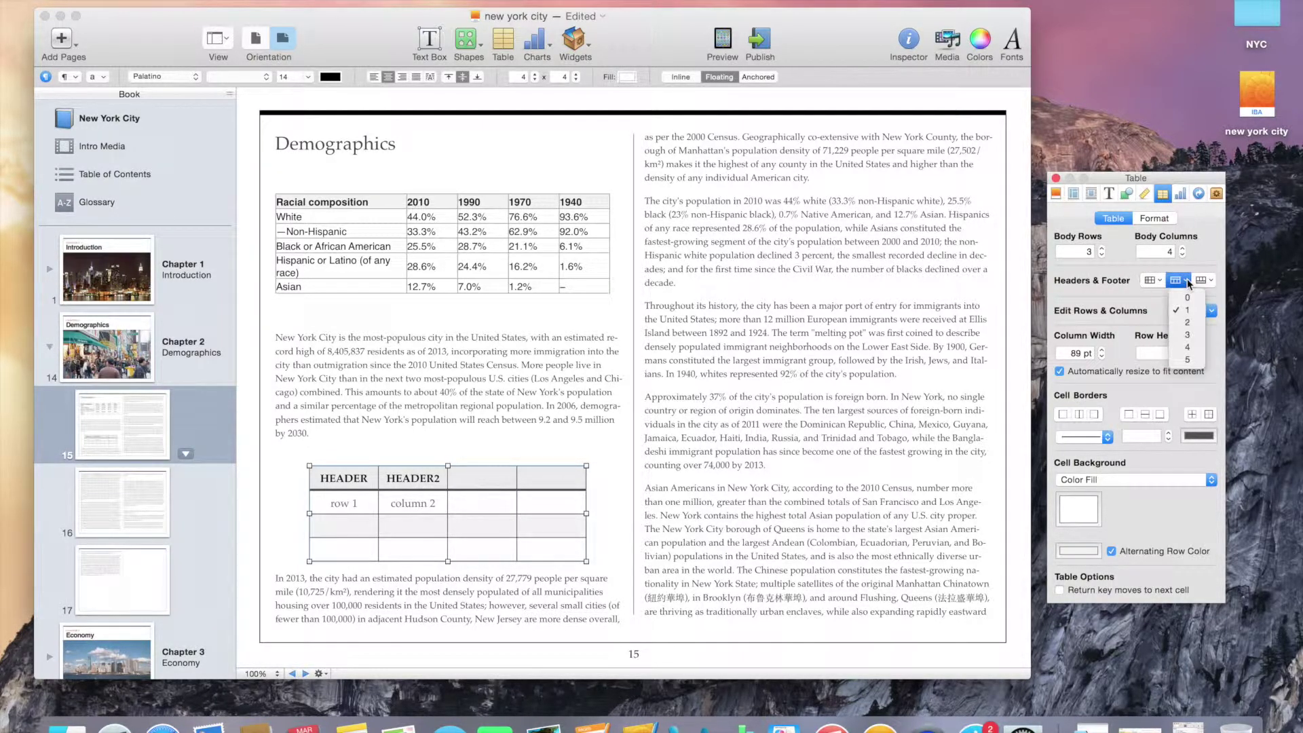
left_click(1155, 311)
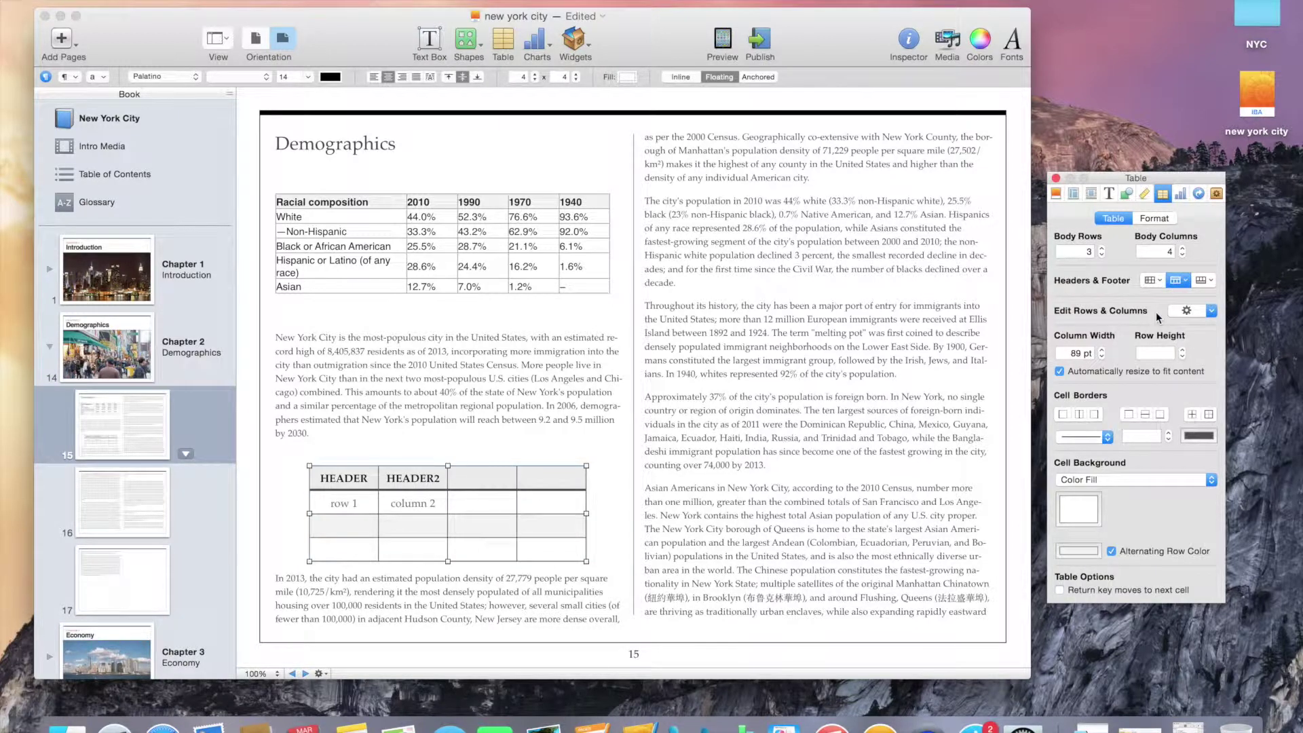
left_click(1186, 311)
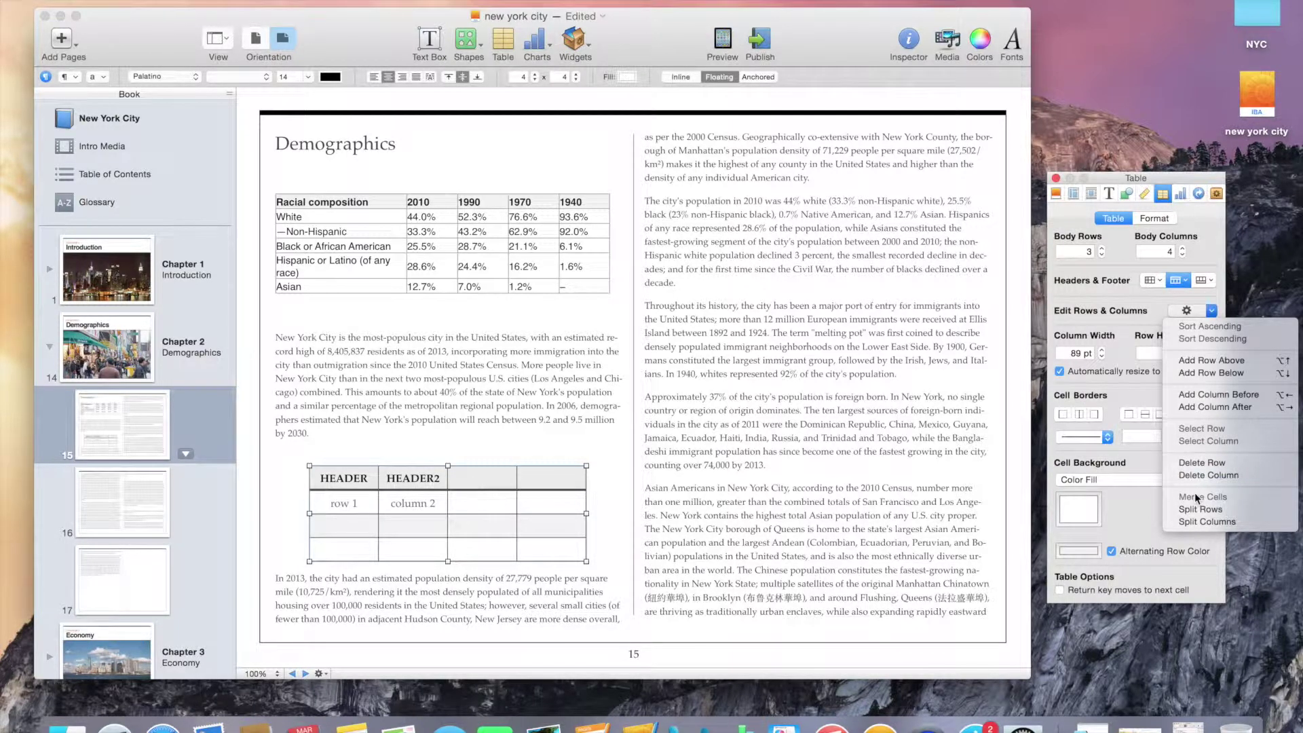
left_click(1118, 365)
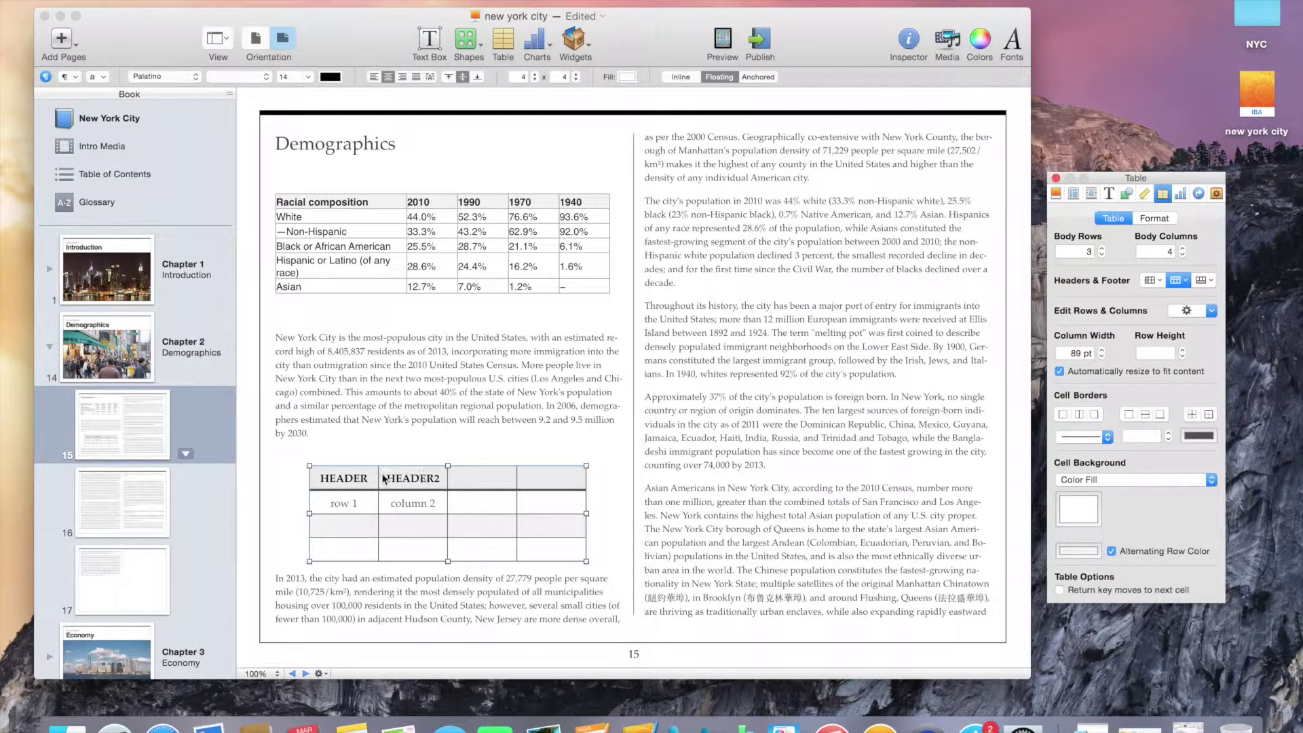
Widen the new table's first column and enlarge the table to span the full width of the first text column.
left_click_drag(378, 480, 389, 489)
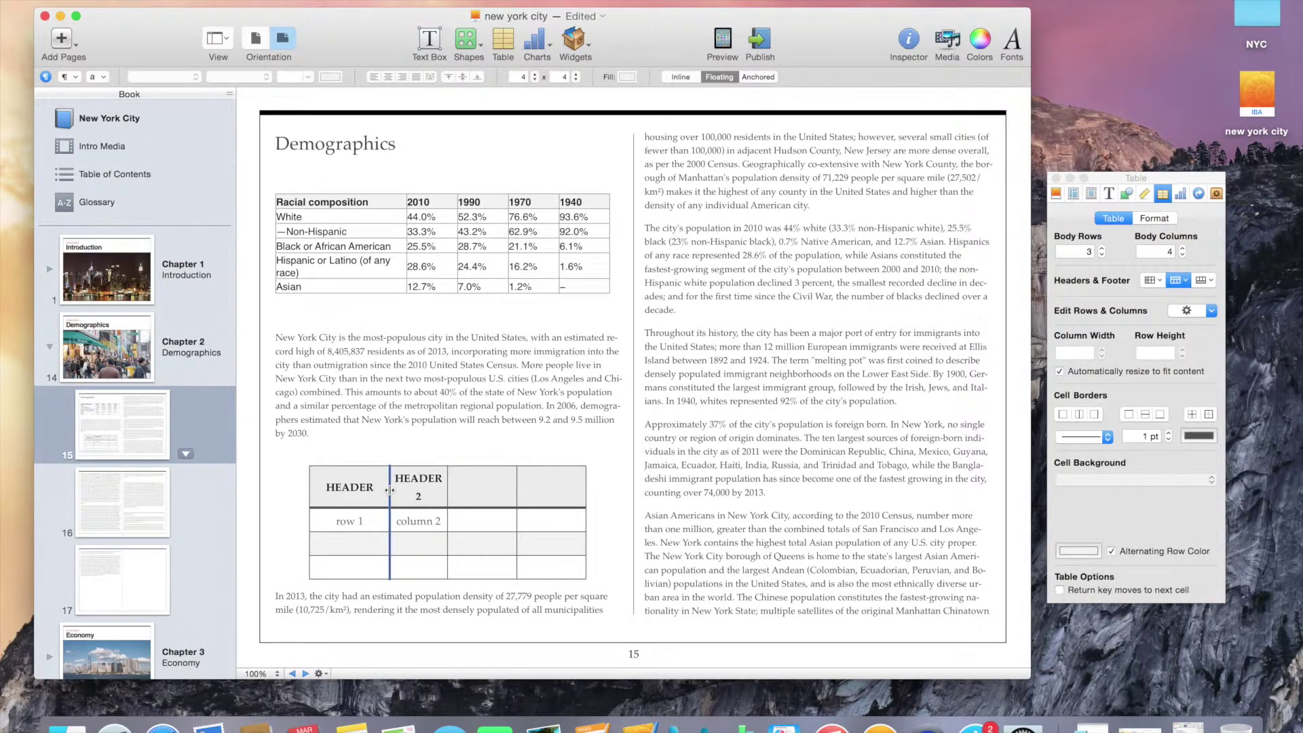
left_click(338, 502)
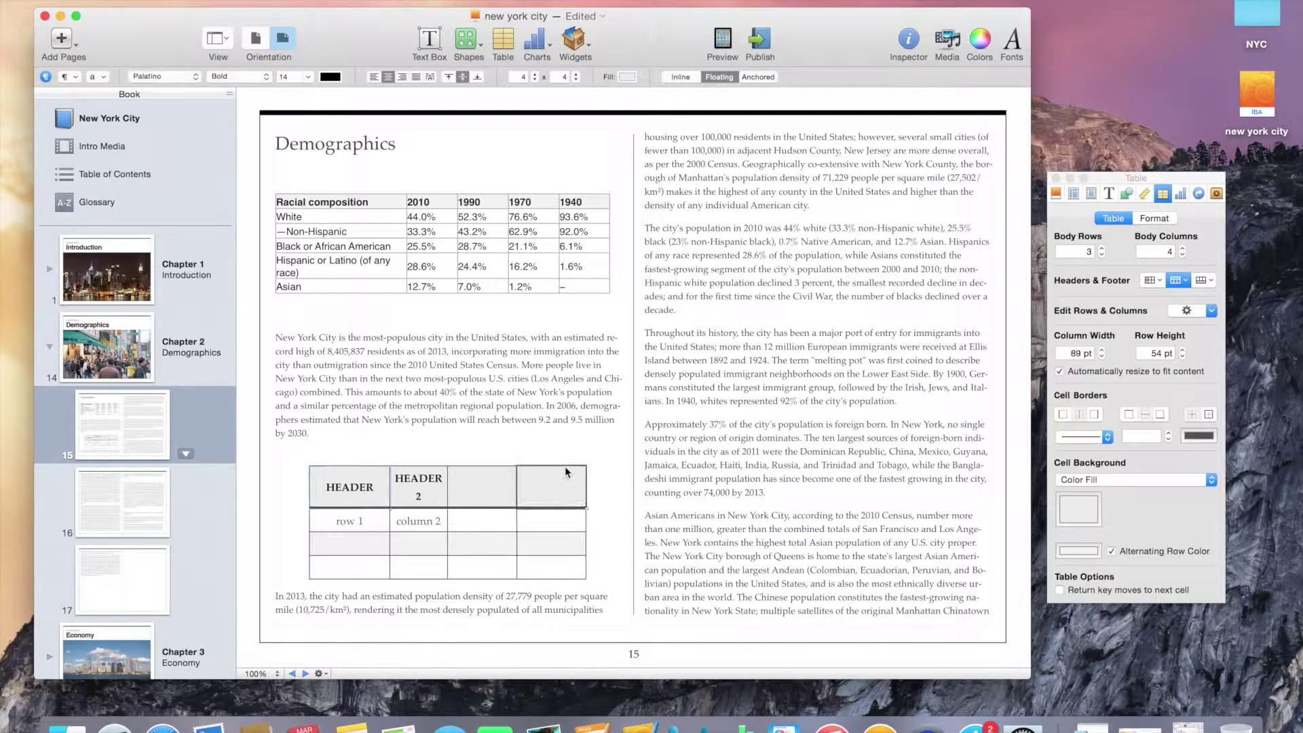
left_click(588, 547)
left_click(588, 536)
left_click_drag(588, 532, 614, 533)
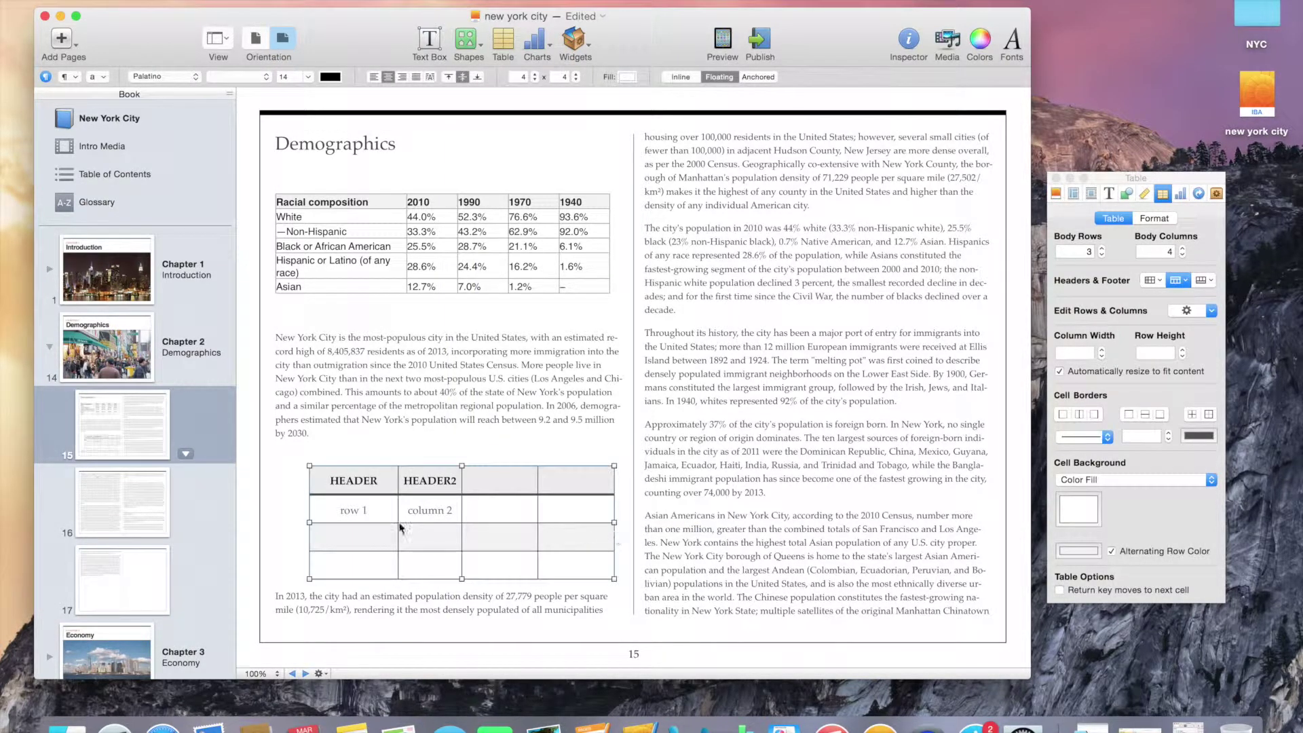
left_click_drag(310, 523, 329, 482)
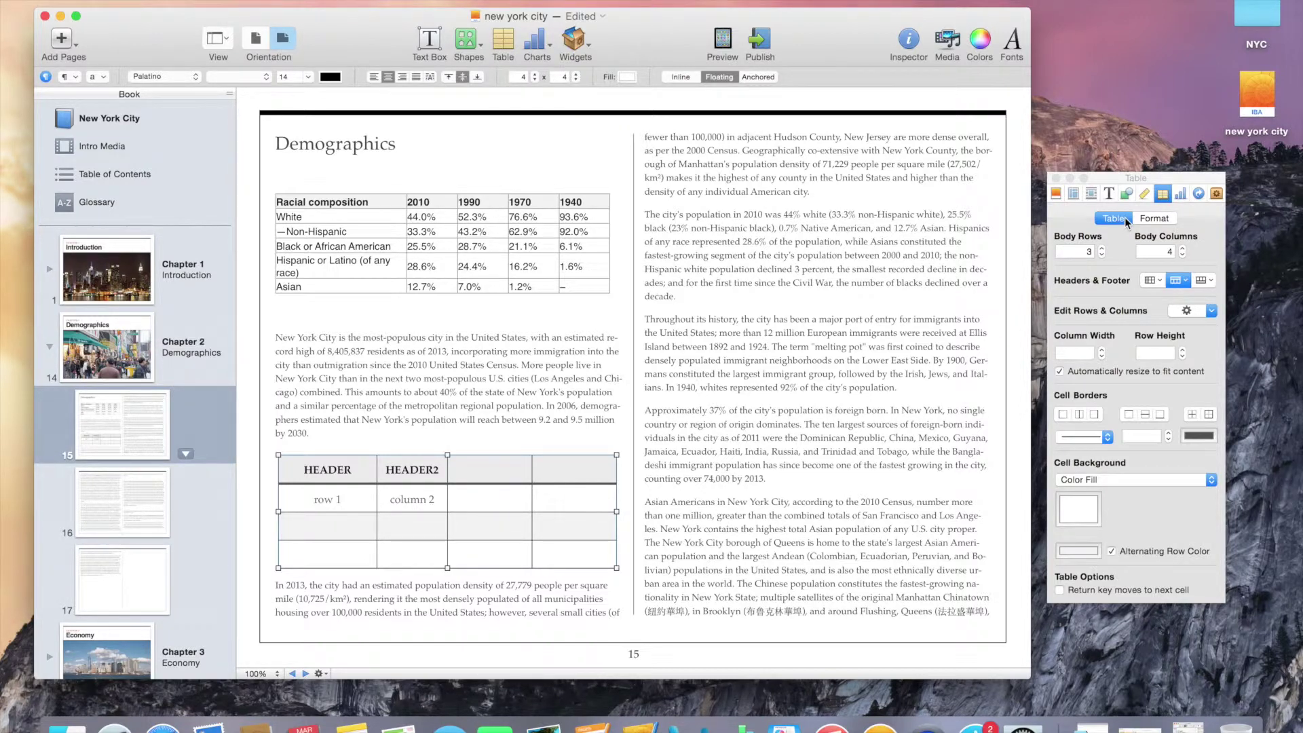
Enable a title and a caption for the new table and change the title text to Data Sample.
left_click(1217, 195)
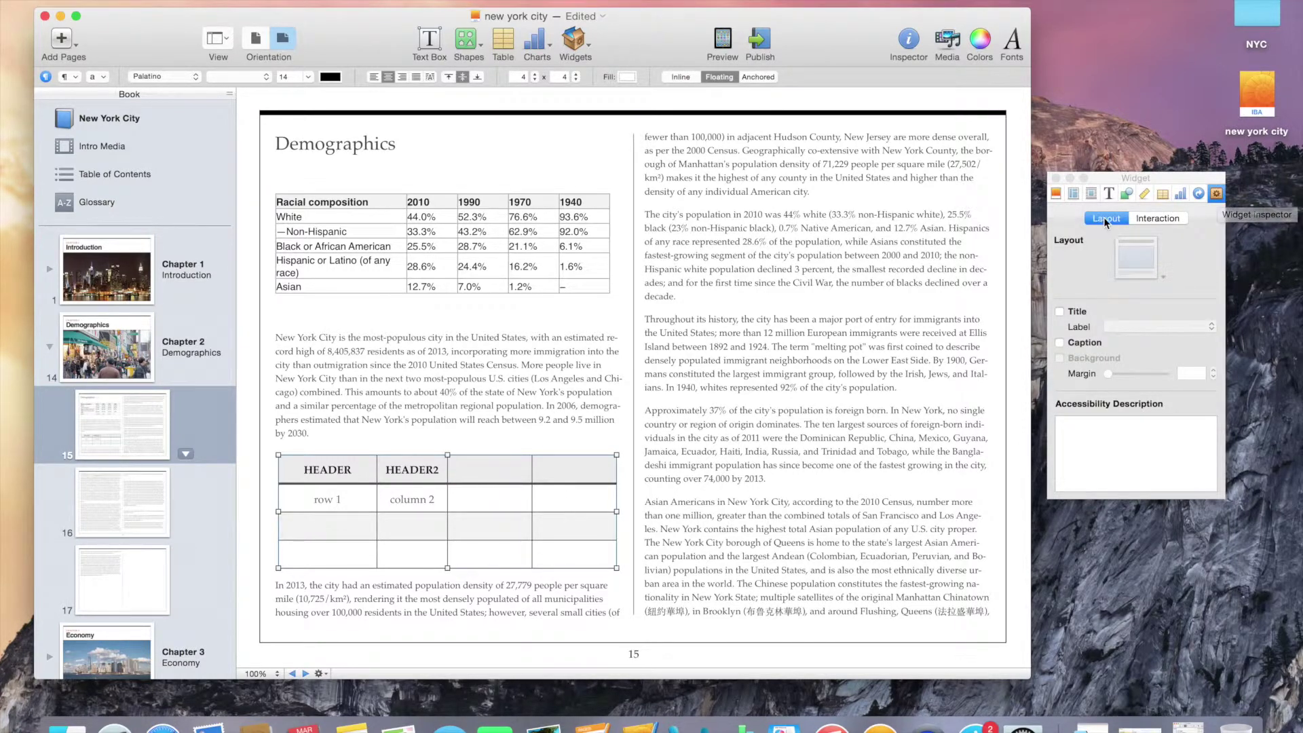
left_click(1060, 312)
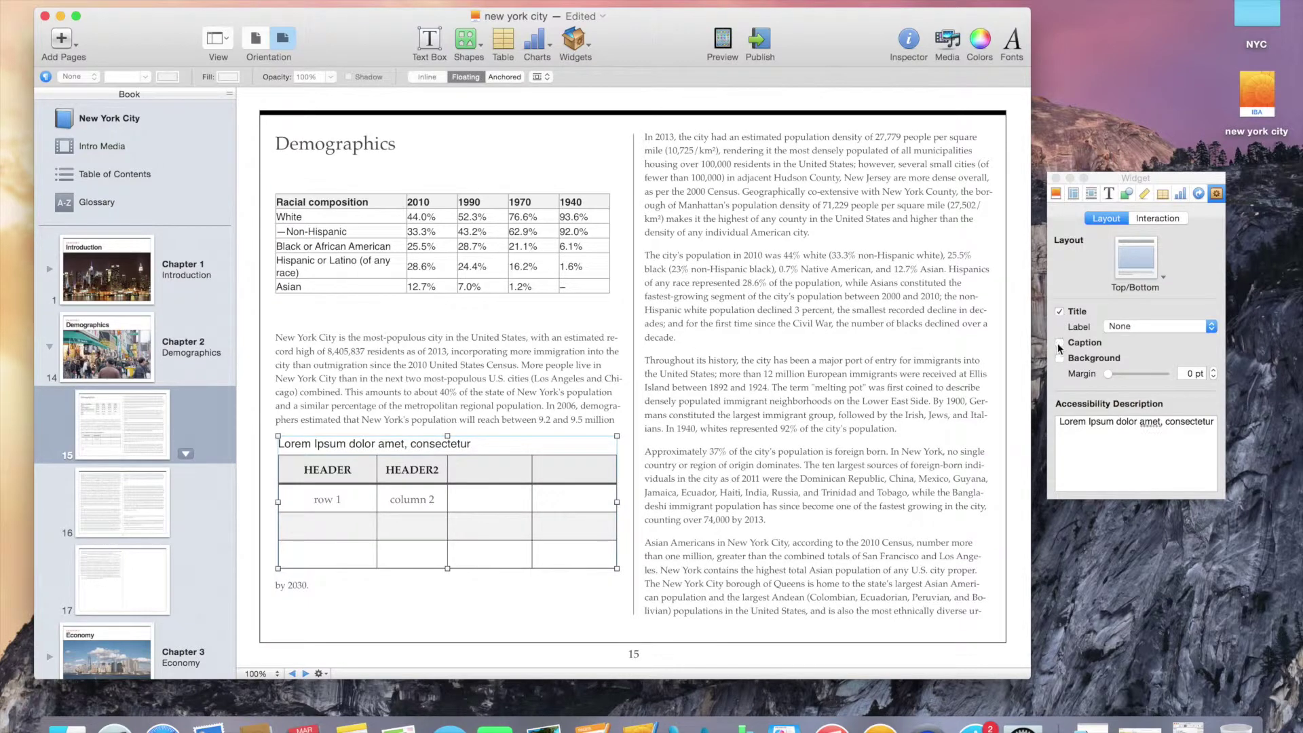
left_click(1059, 343)
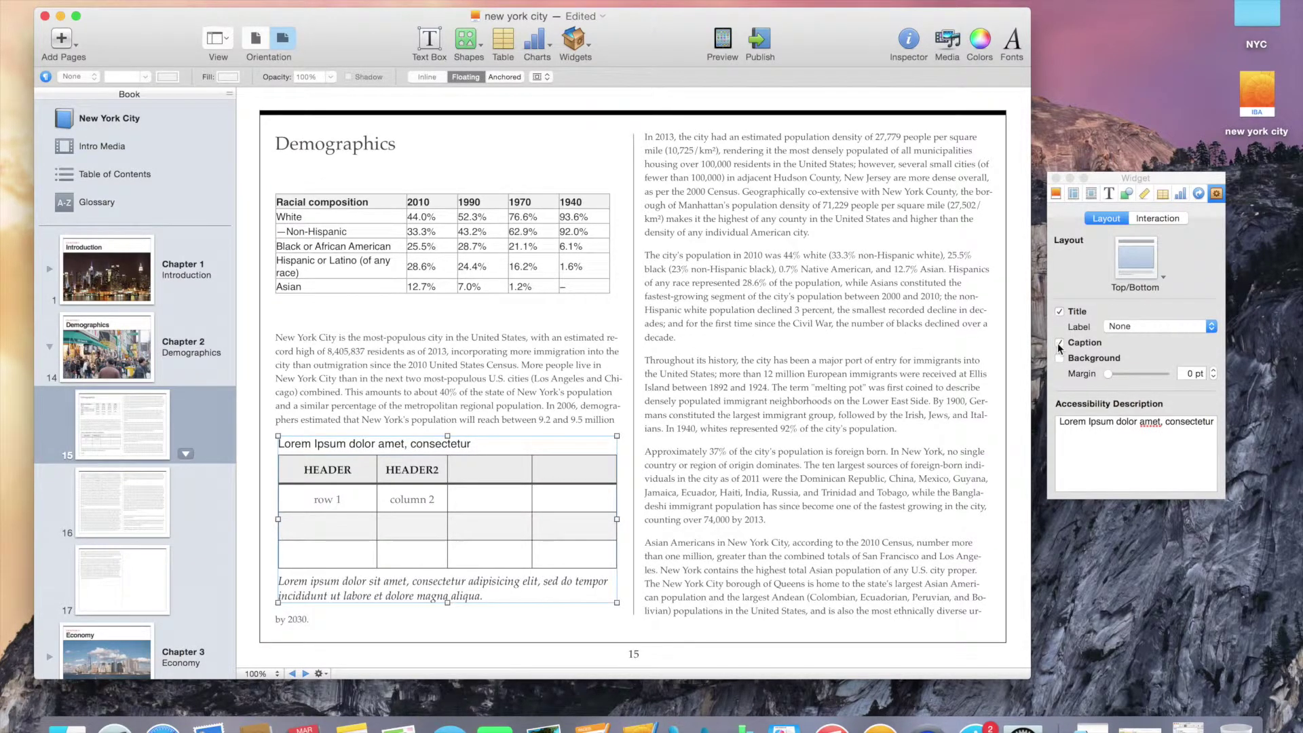
left_click(1124, 423)
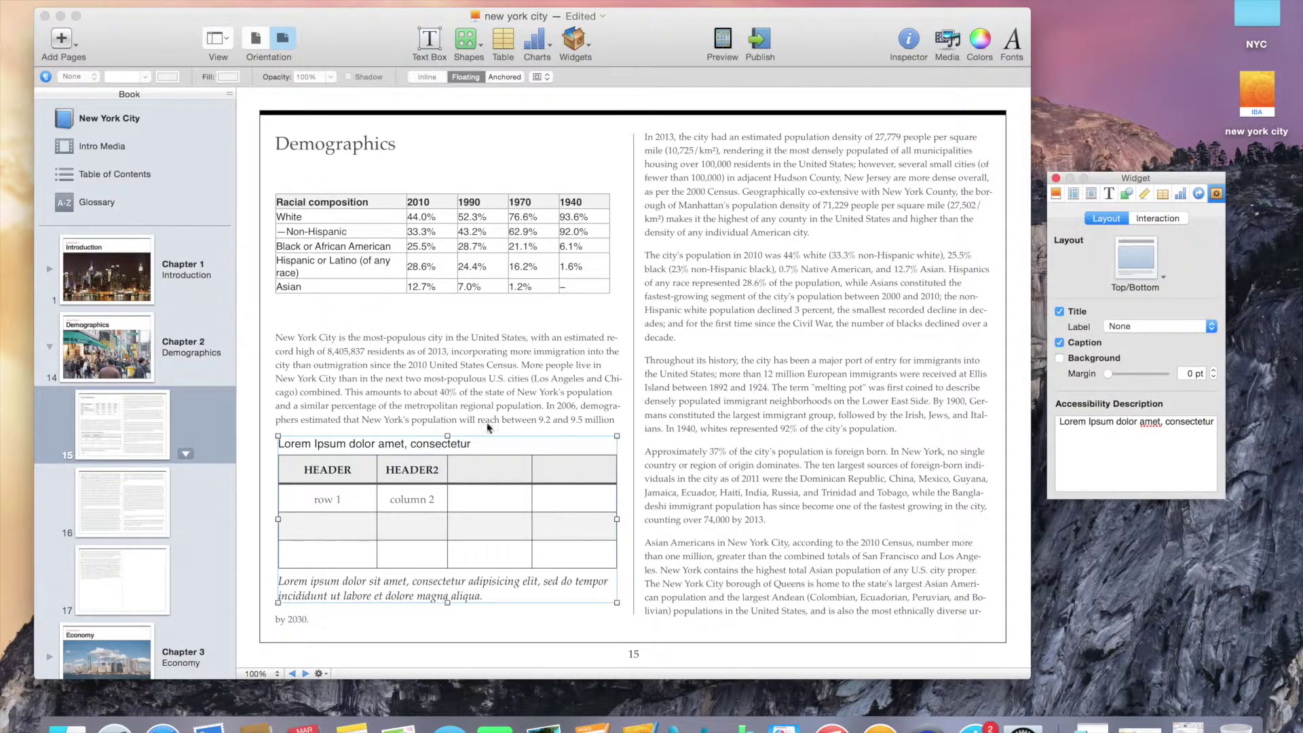
double_click(462, 444)
type("Data Sample")
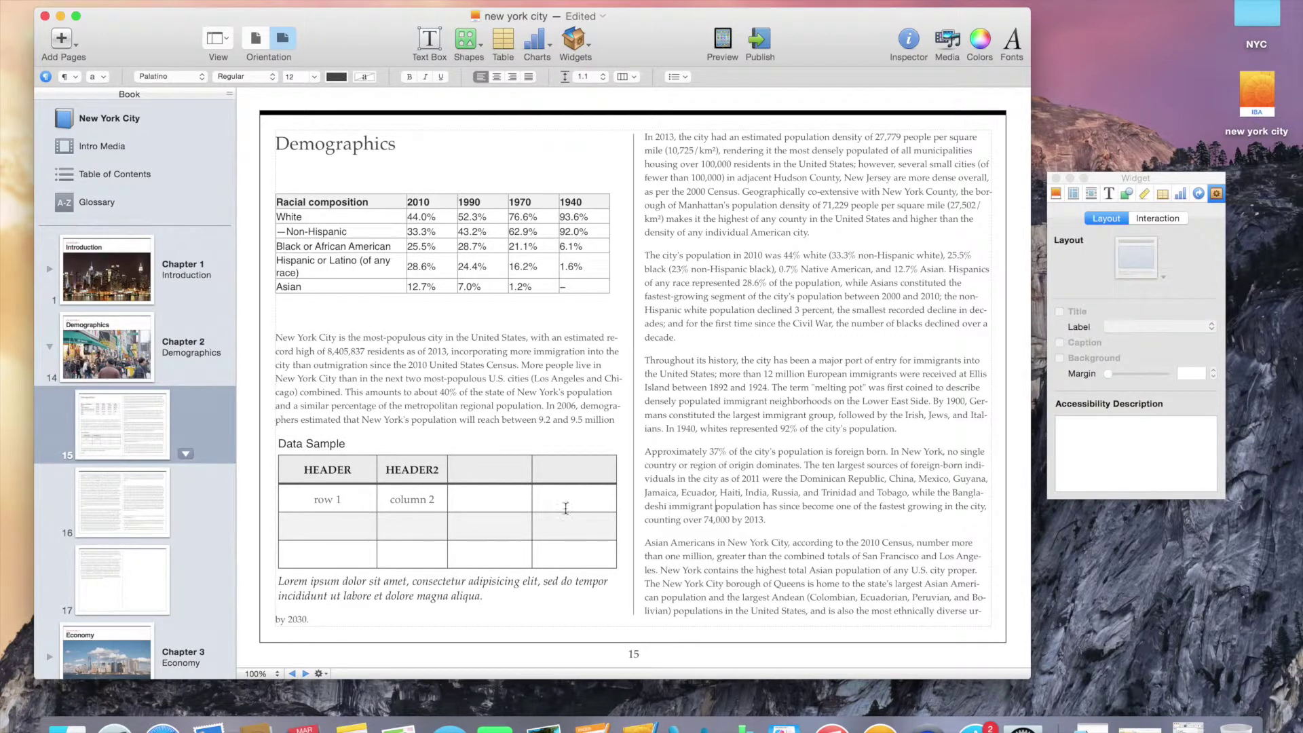
left_click(522, 495)
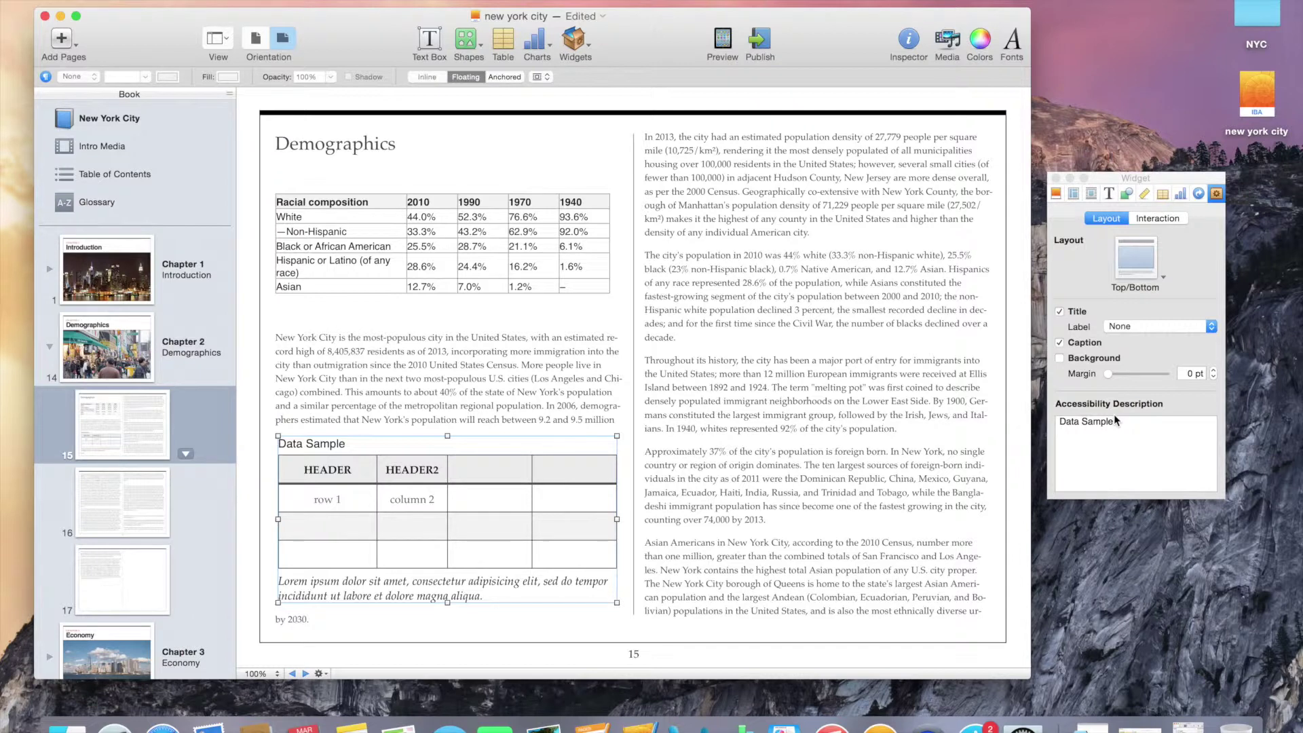
Format the Data Sample table's cell borders as dashed brown lines with a thickness of 5 pt.
left_click(1161, 195)
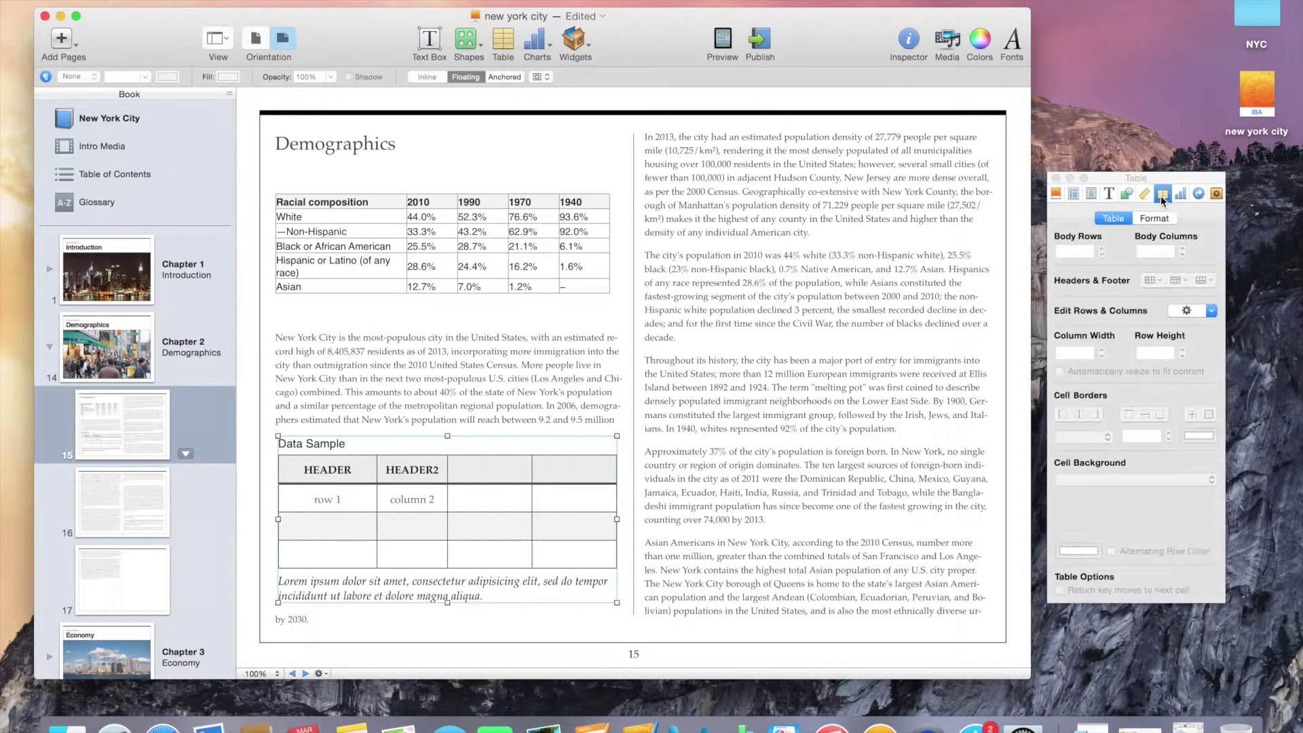
left_click(583, 487)
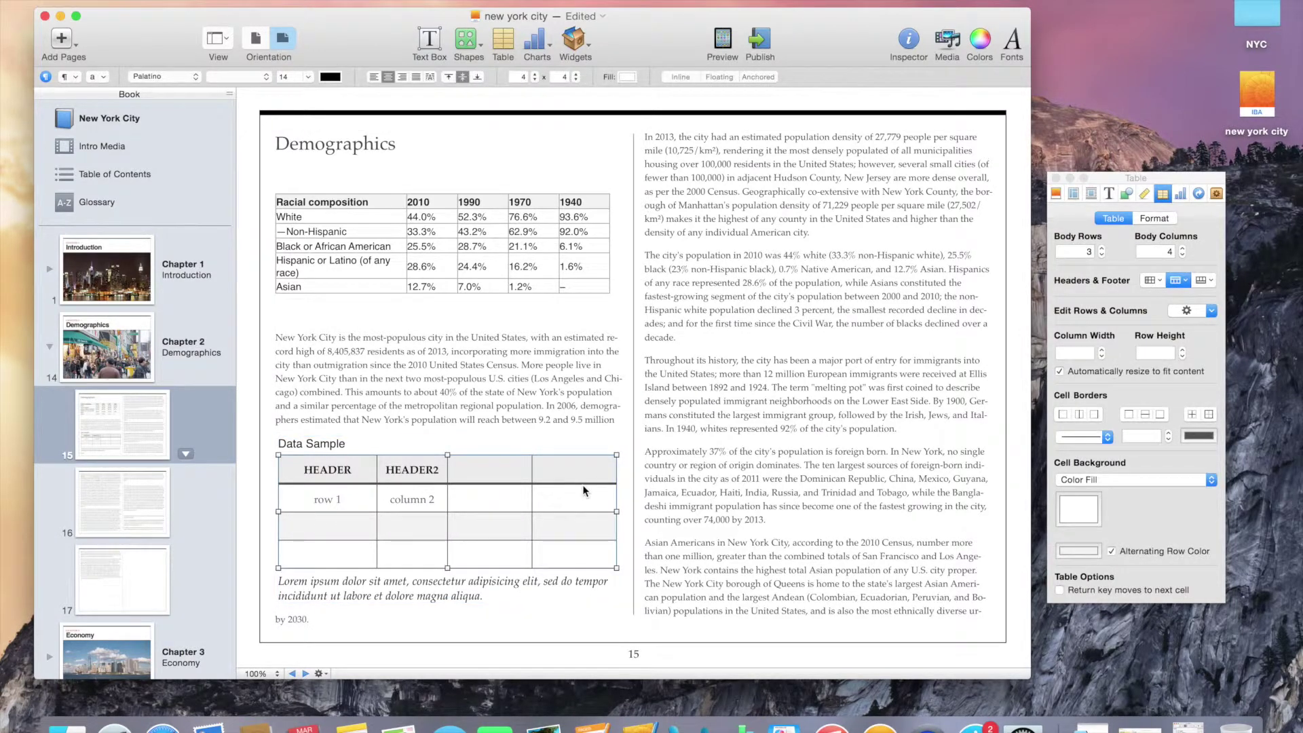
left_click(1107, 438)
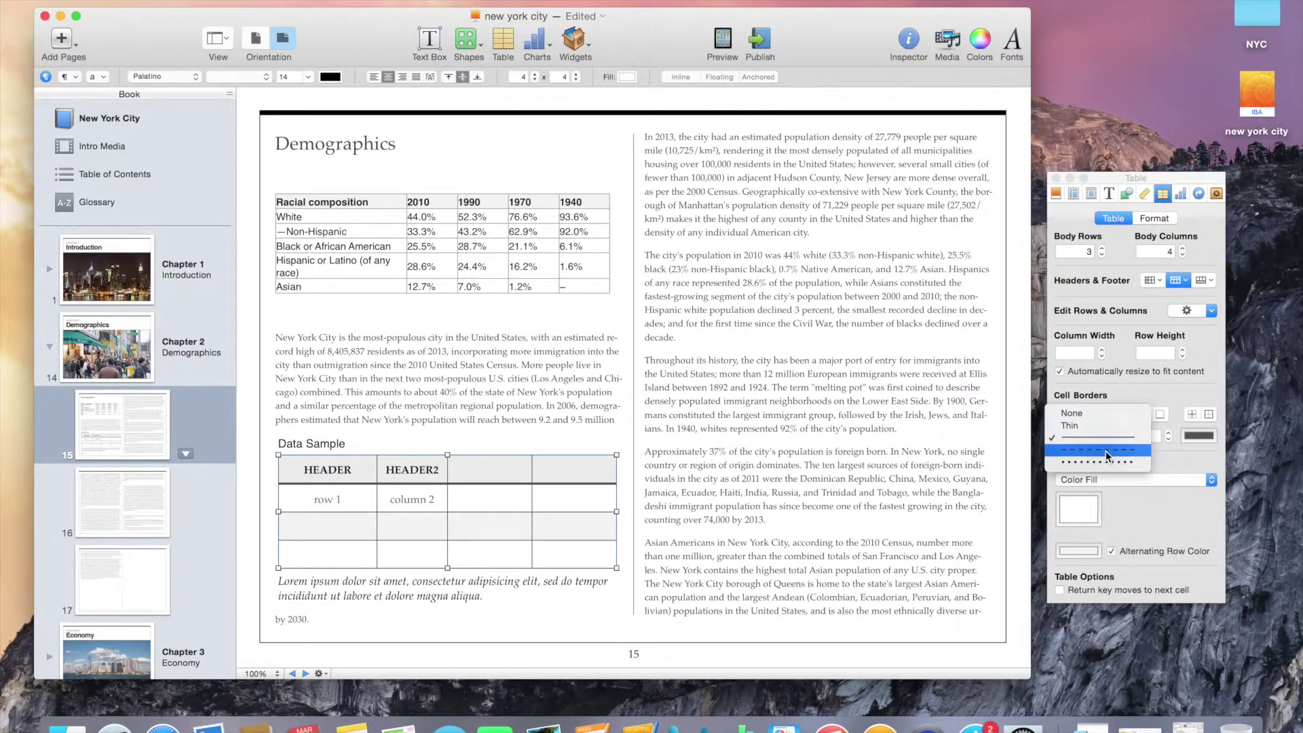
left_click(1106, 450)
left_click(1168, 434)
left_click(1168, 434)
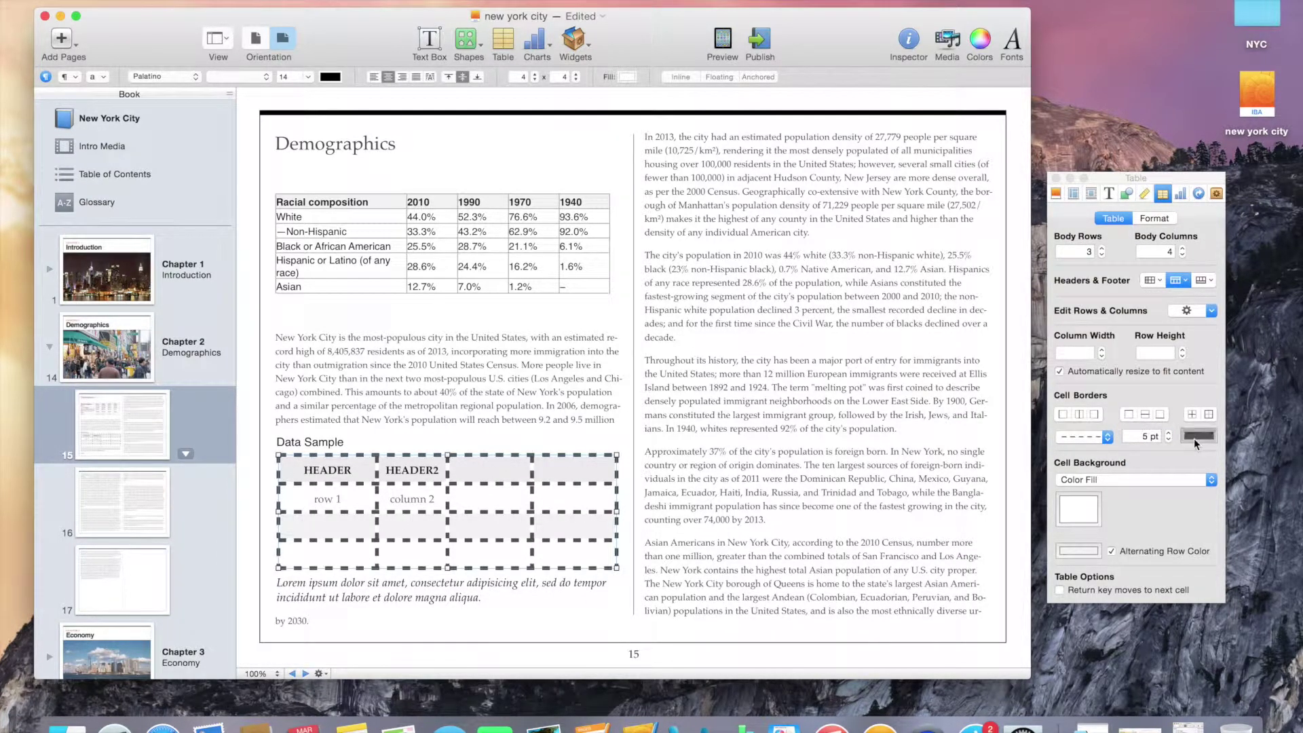
left_click(1194, 439)
left_click(1084, 448)
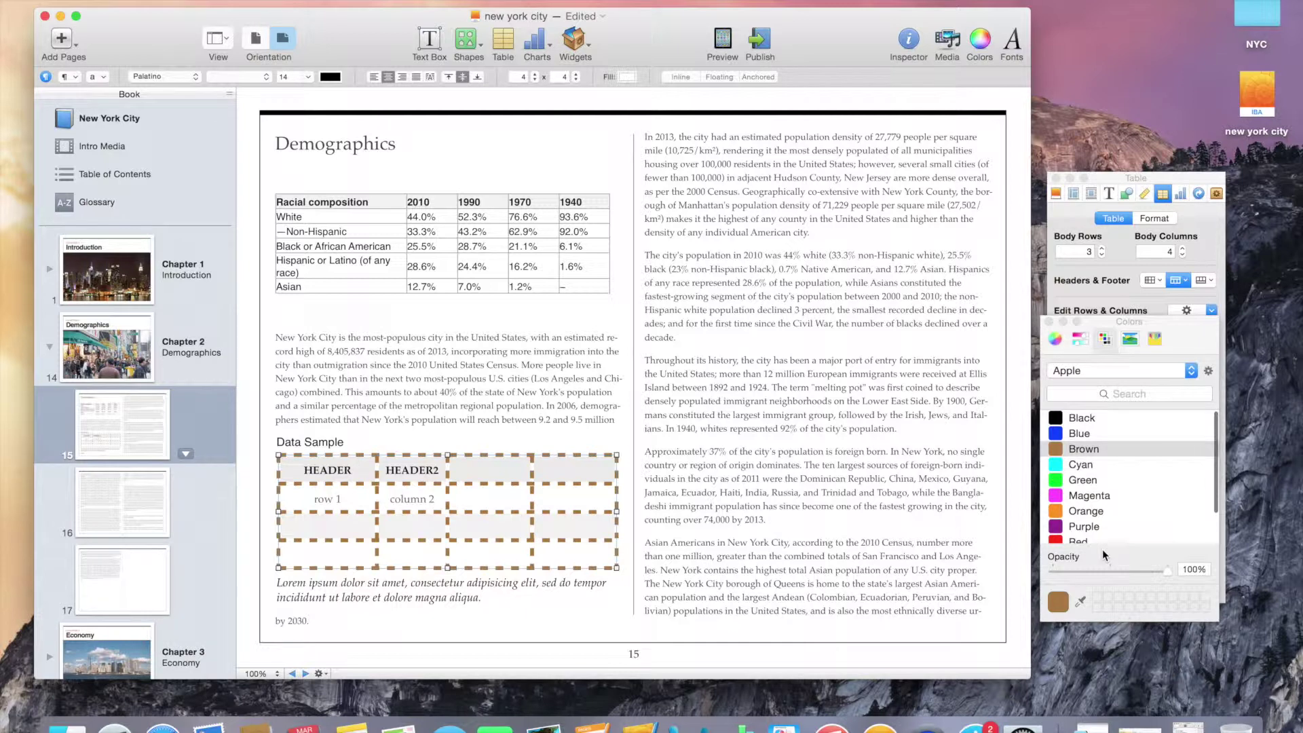
left_click(1050, 322)
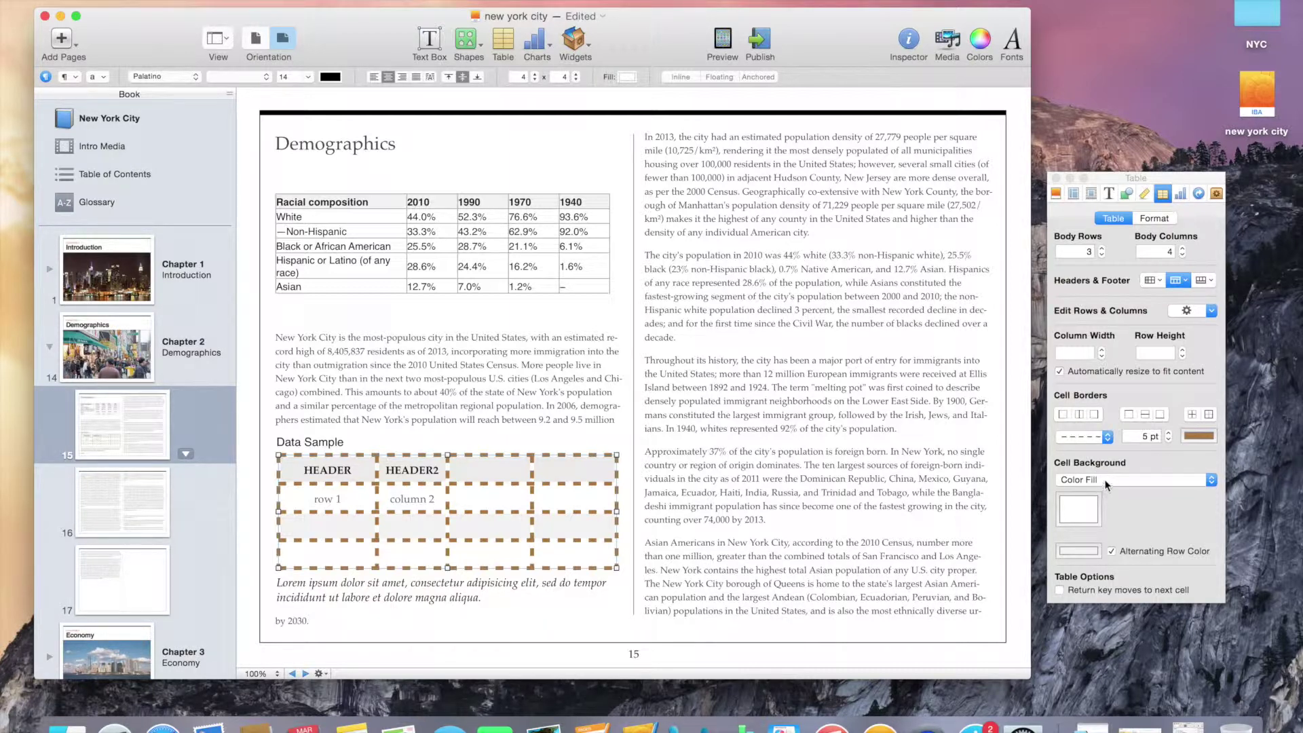
Turn off the Data Sample table's alternating row color and delete the table.
left_click(1112, 551)
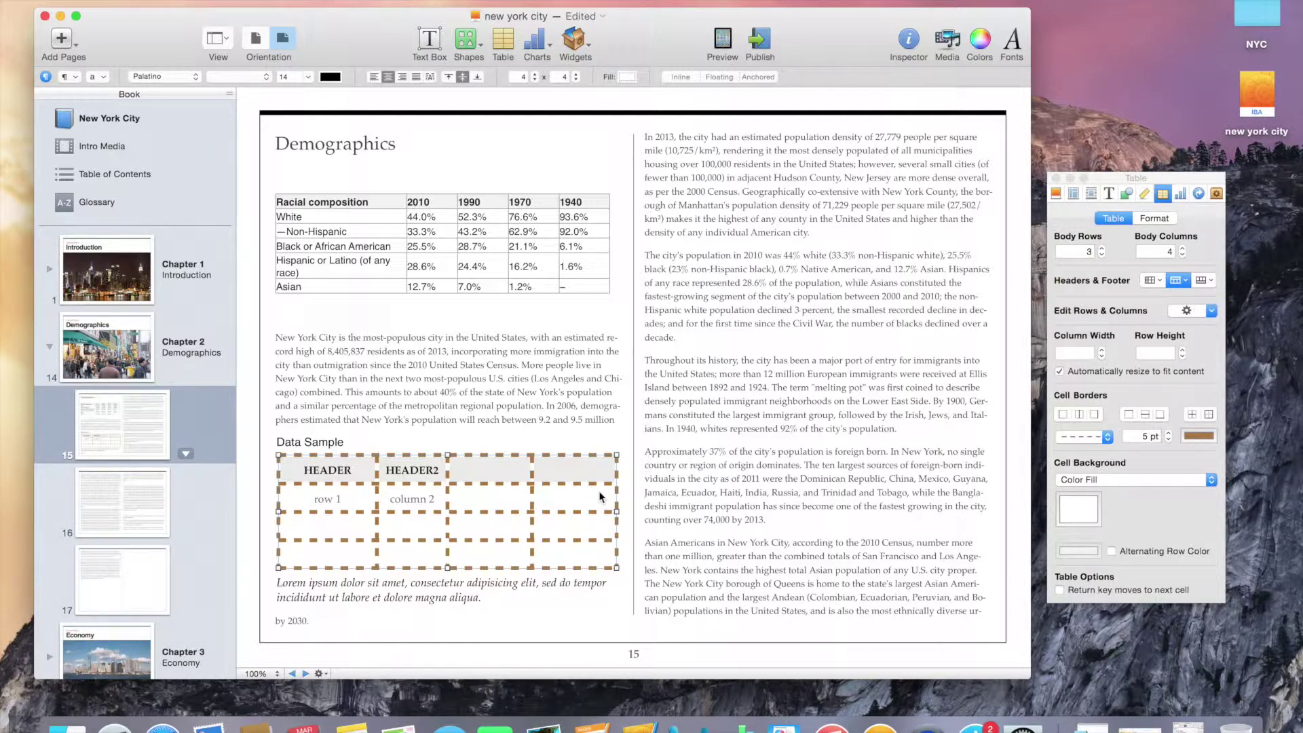
key("Delete")
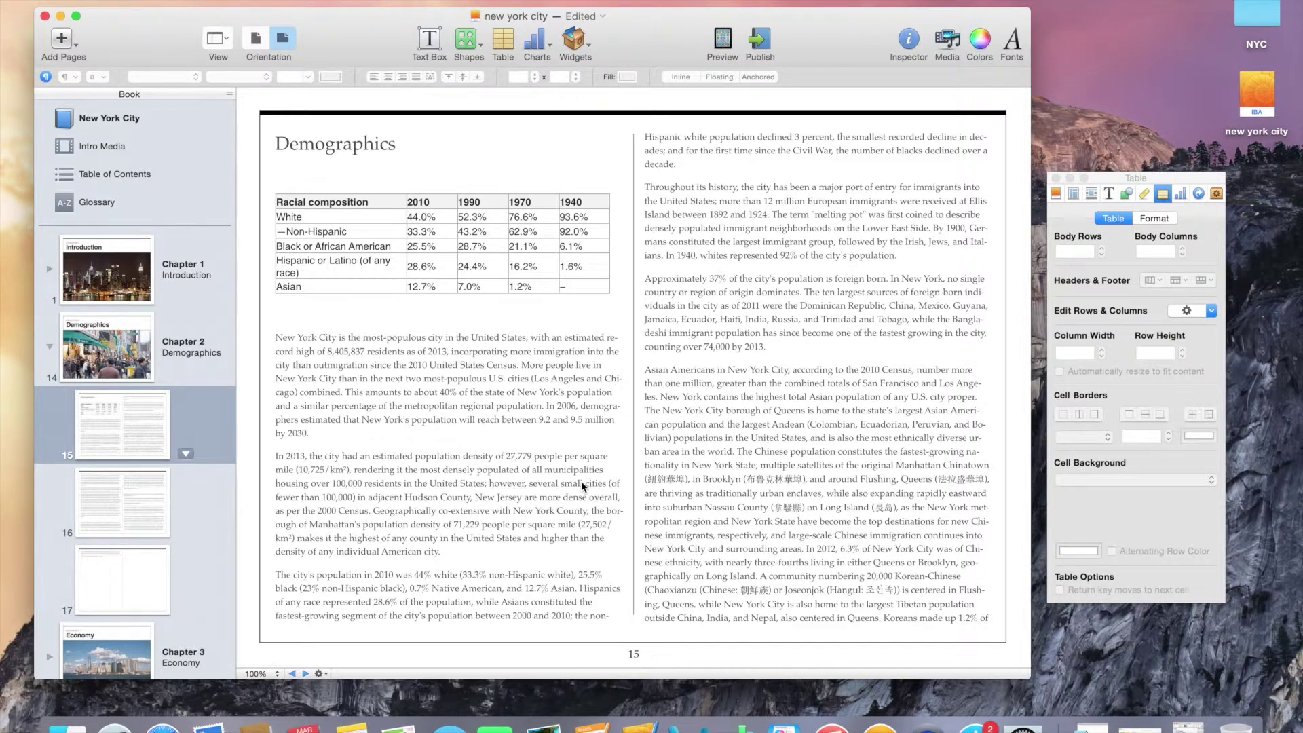
Insert a 3D pie chart on the Demographics page.
left_click(548, 43)
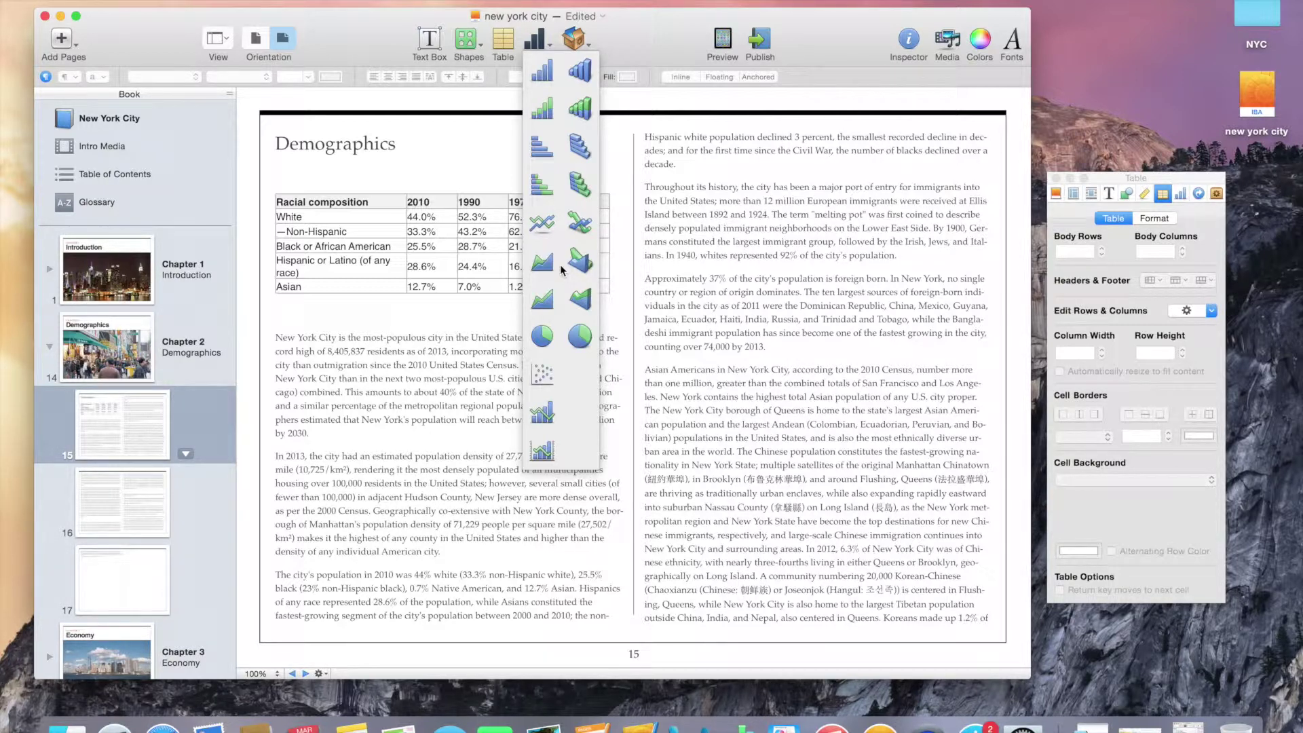
left_click(578, 337)
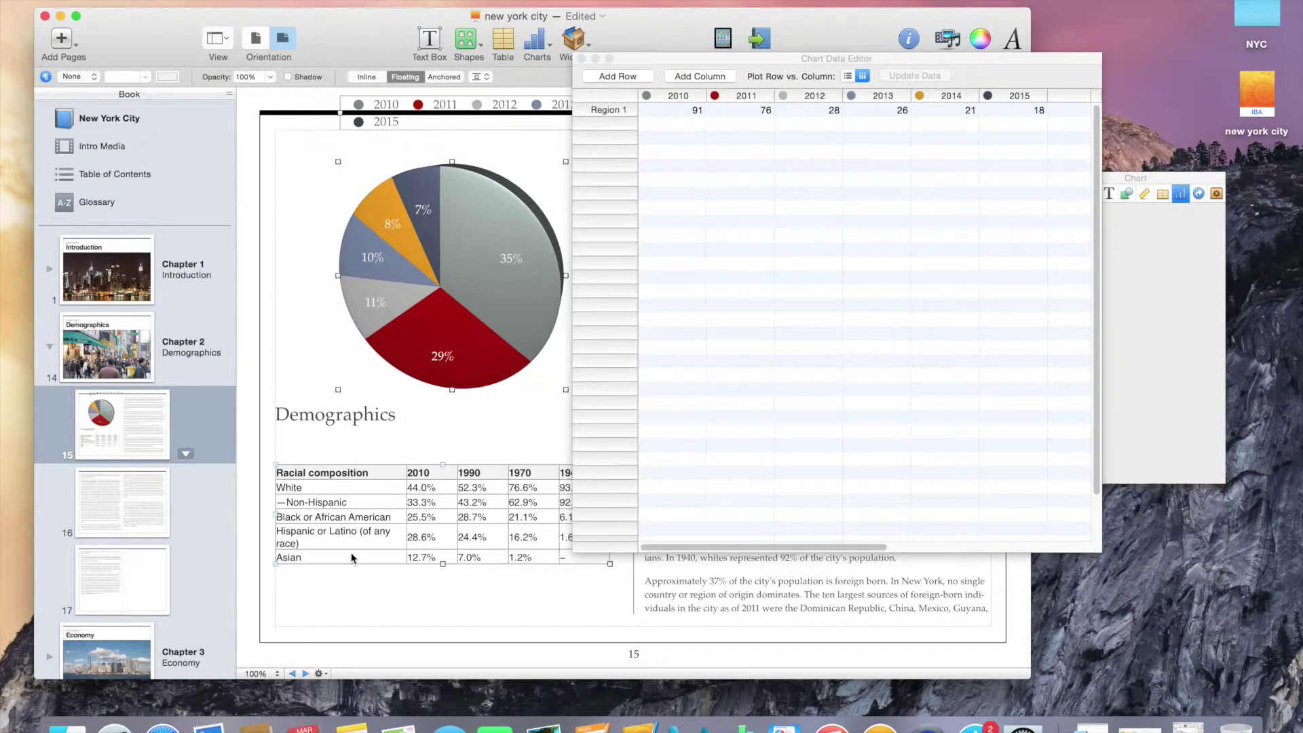
Copy the racial composition labels and their 2010 values from the Demographics table into the chart data, starting at the Region 1 row.
left_click(363, 486)
left_click(364, 486)
left_click(438, 558, "shift")
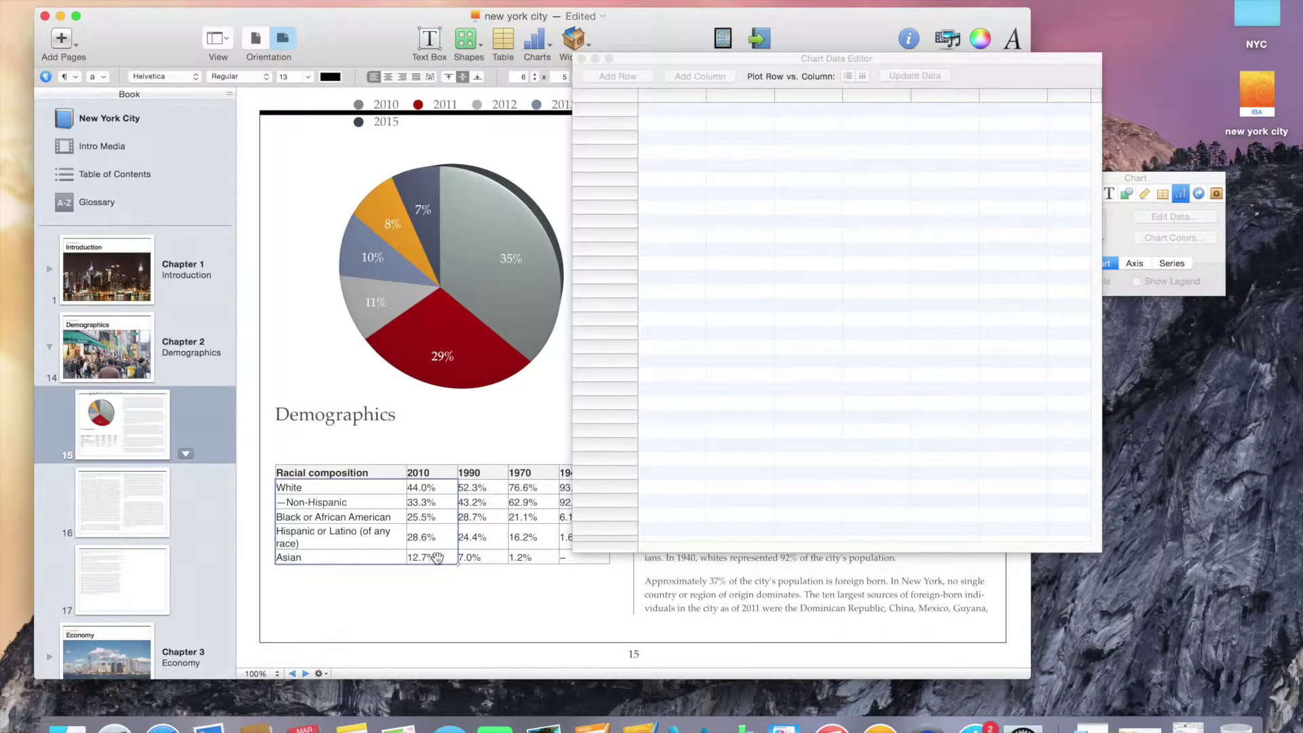
left_click(609, 111)
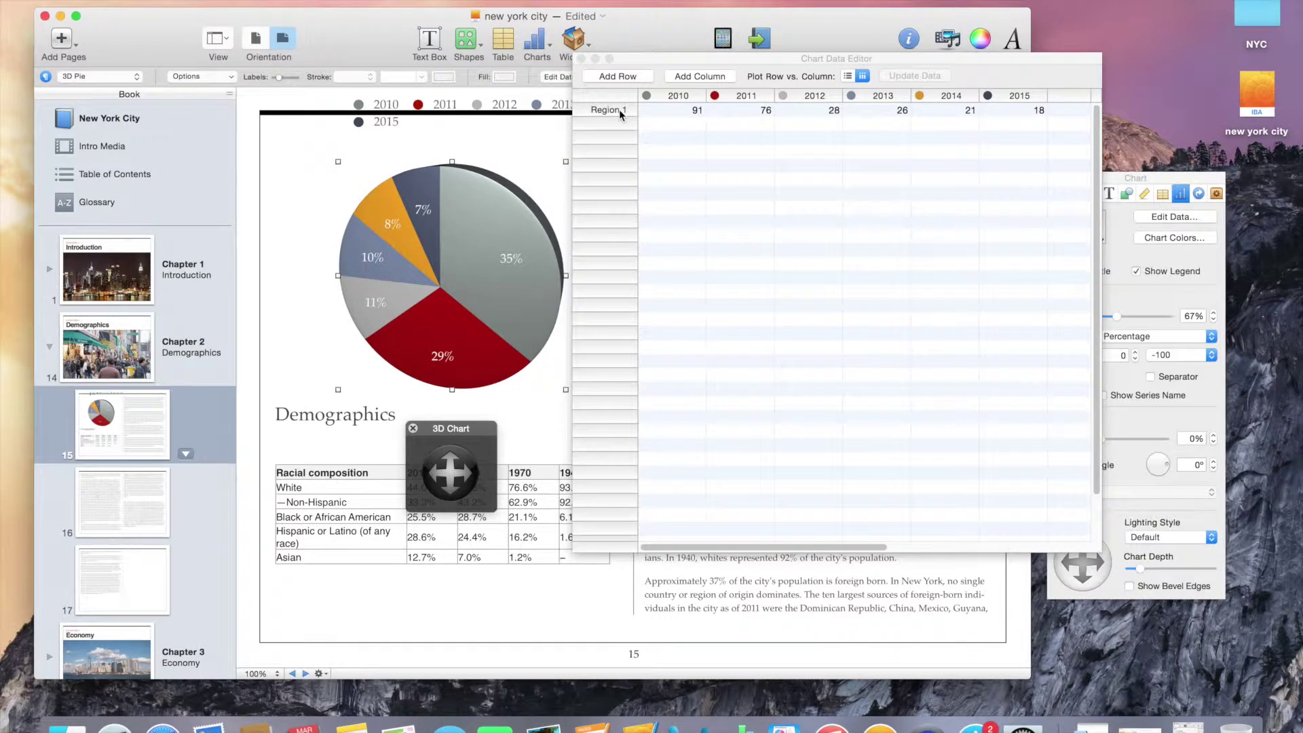
left_click(619, 110)
left_click(619, 110)
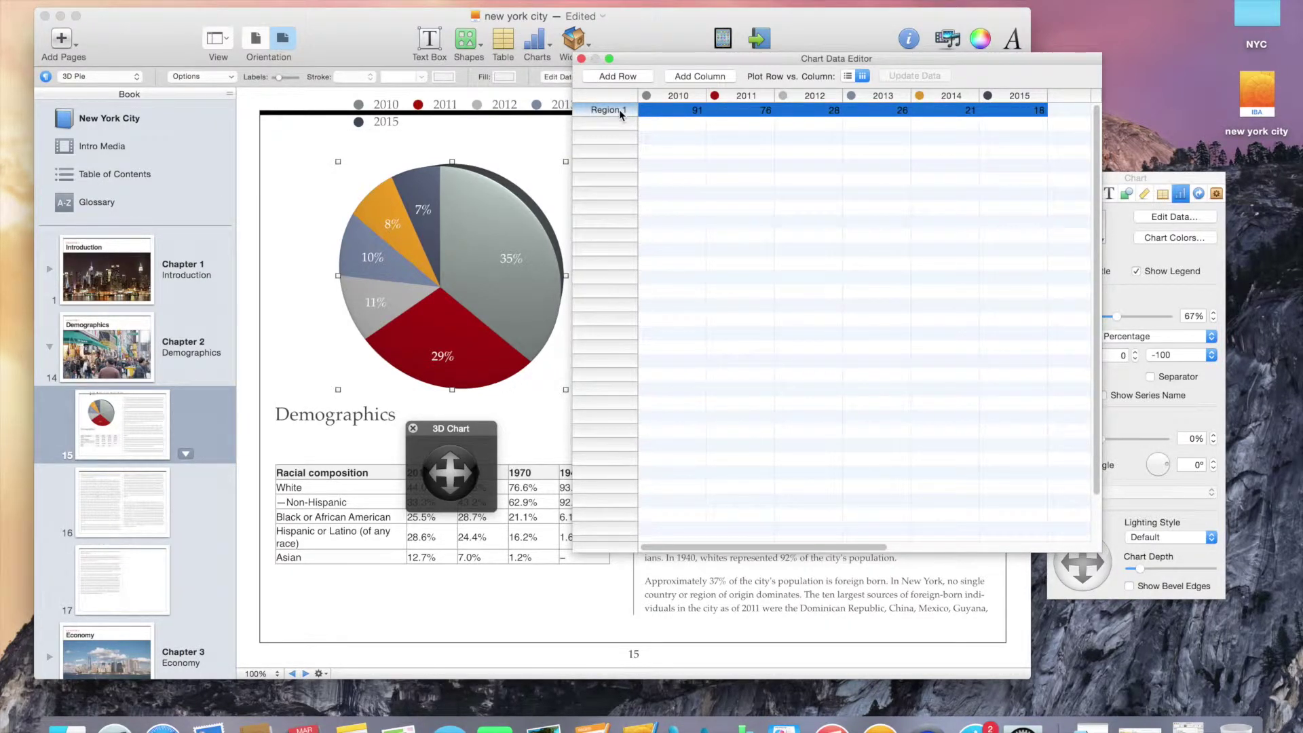
type("White\t44 —Non-Hispanic\t33.3 Black or African American\t25.5 Hispanic or Latino (of any race)\t28.6 Asian\t12.7")
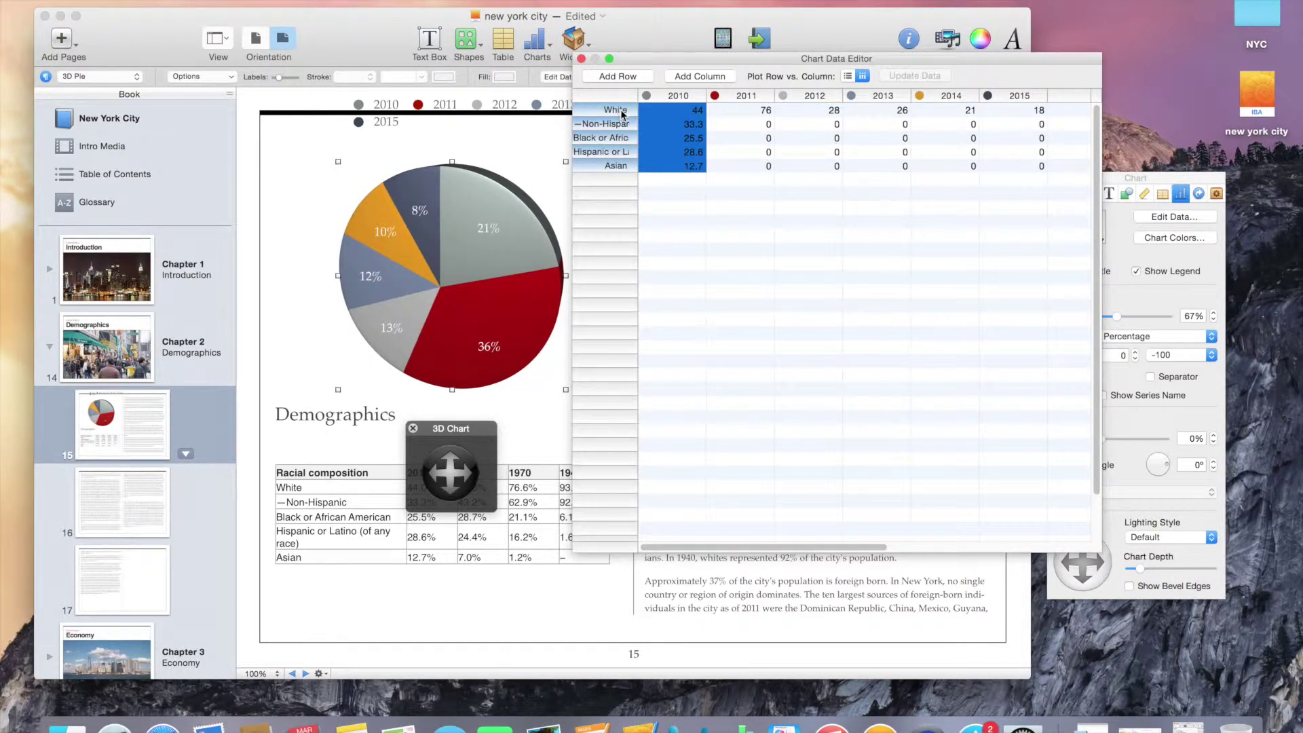
Delete the 2011 through 2015 columns from the chart data, keeping only the 2010 column.
left_click(743, 98)
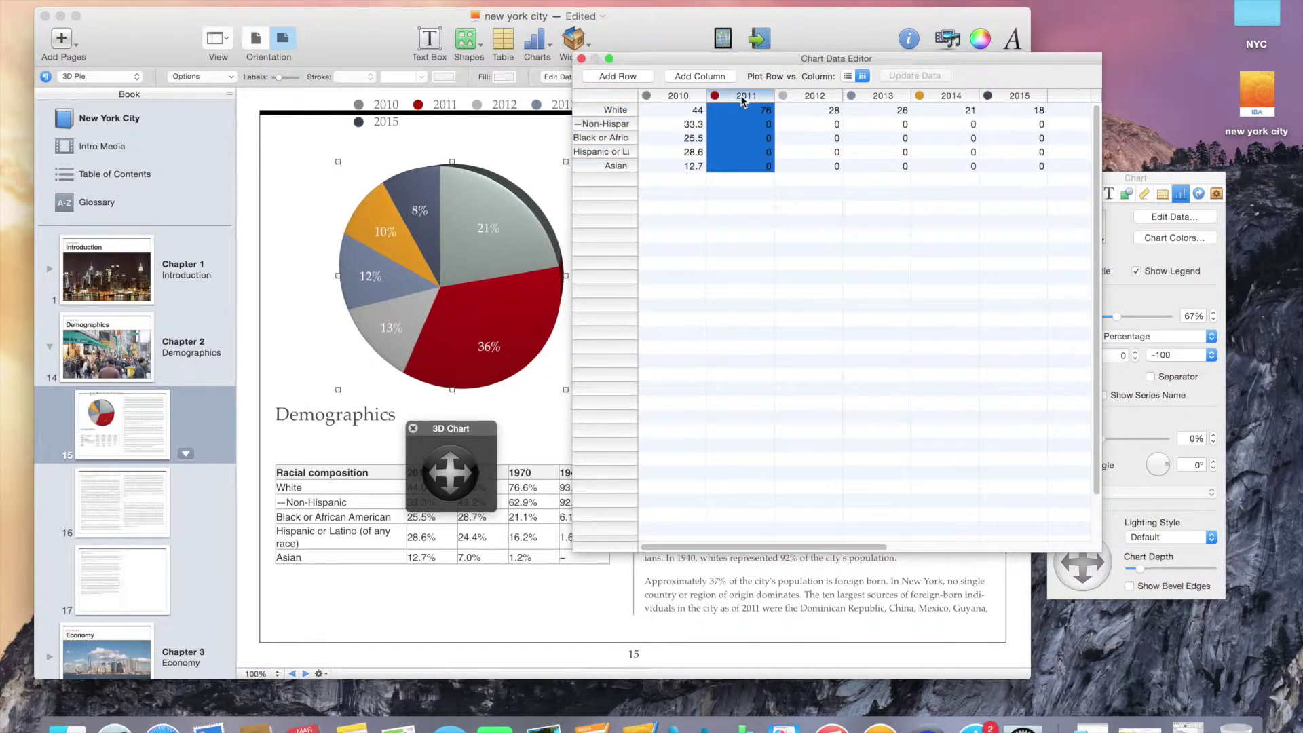
key("Delete")
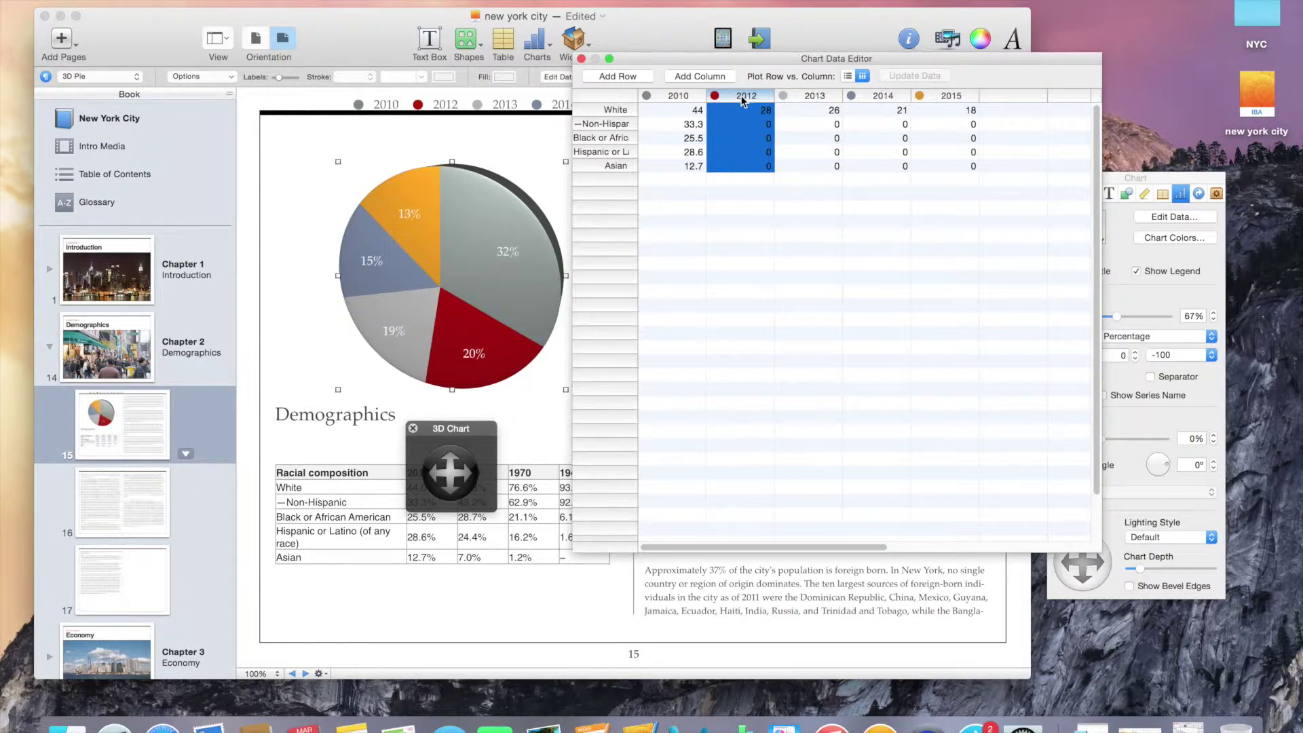
key("Delete")
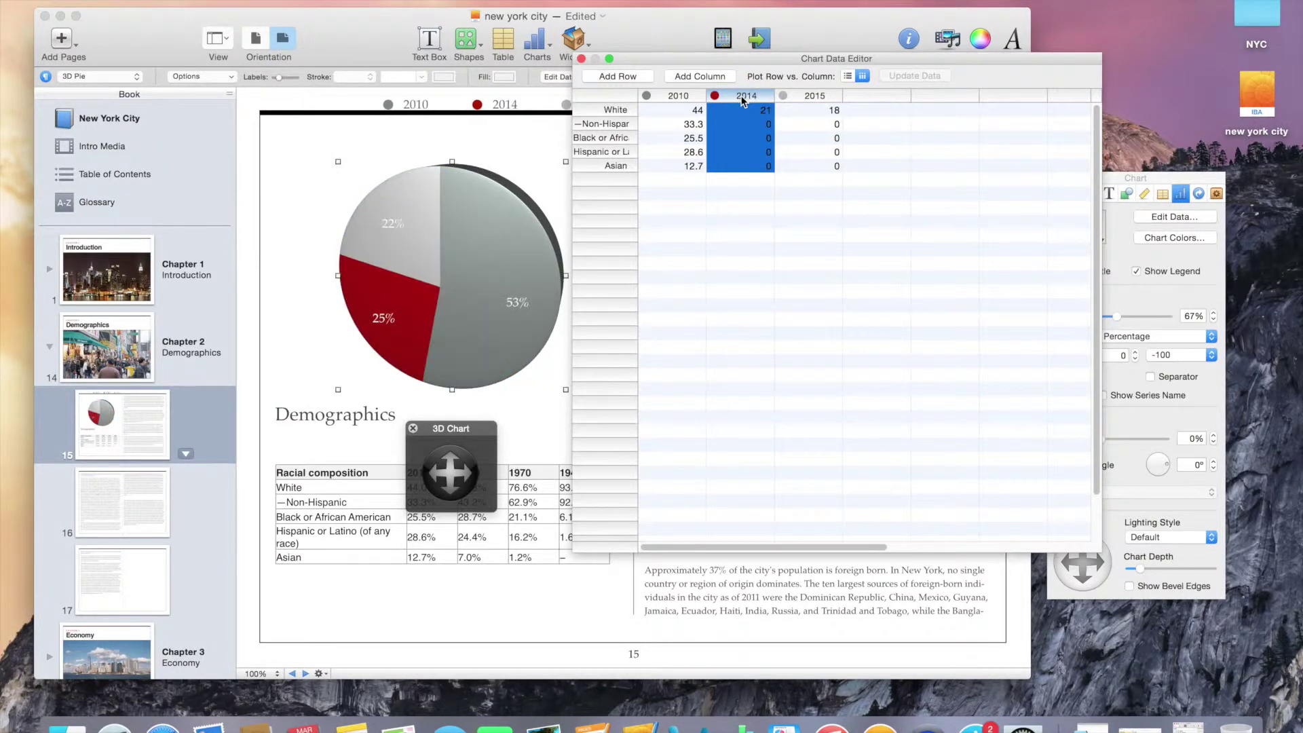
key("Delete")
key("Delete")
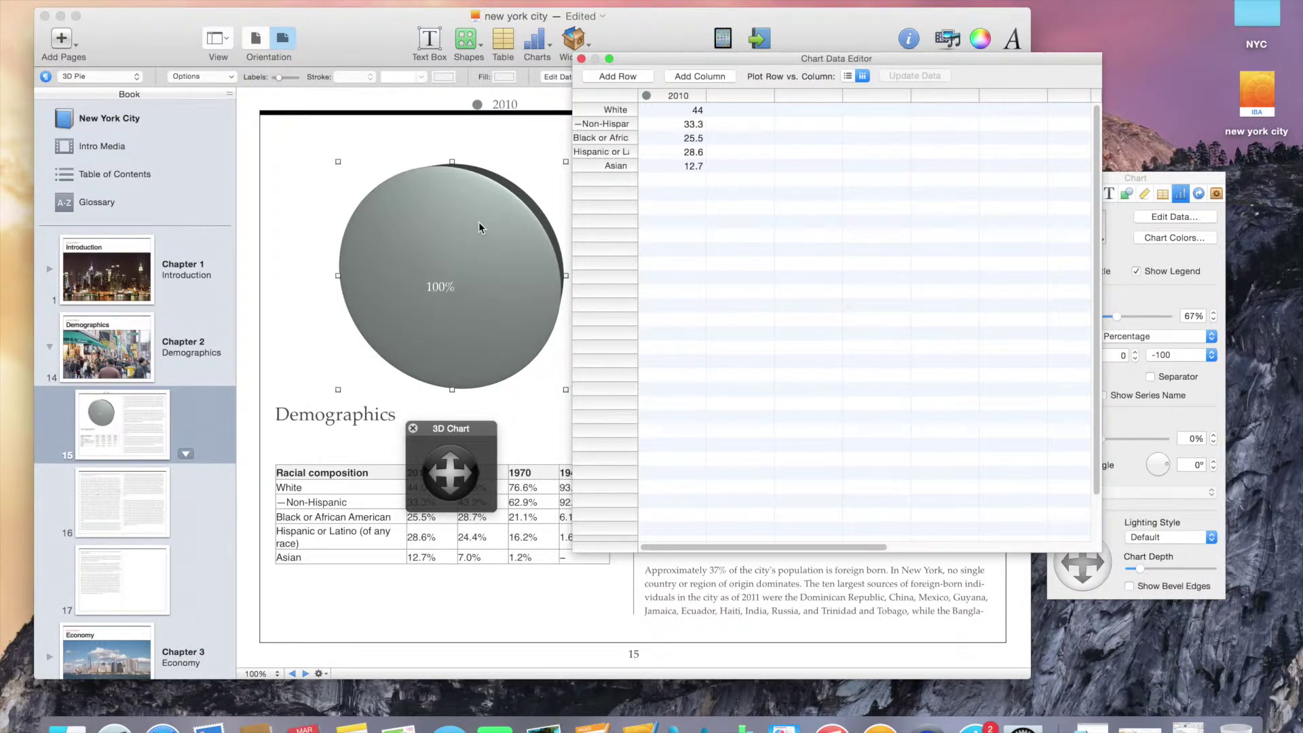
Plot the chart data by row, slightly adjust the pie's 3D viewing angle, and close the chart data.
left_click(847, 77)
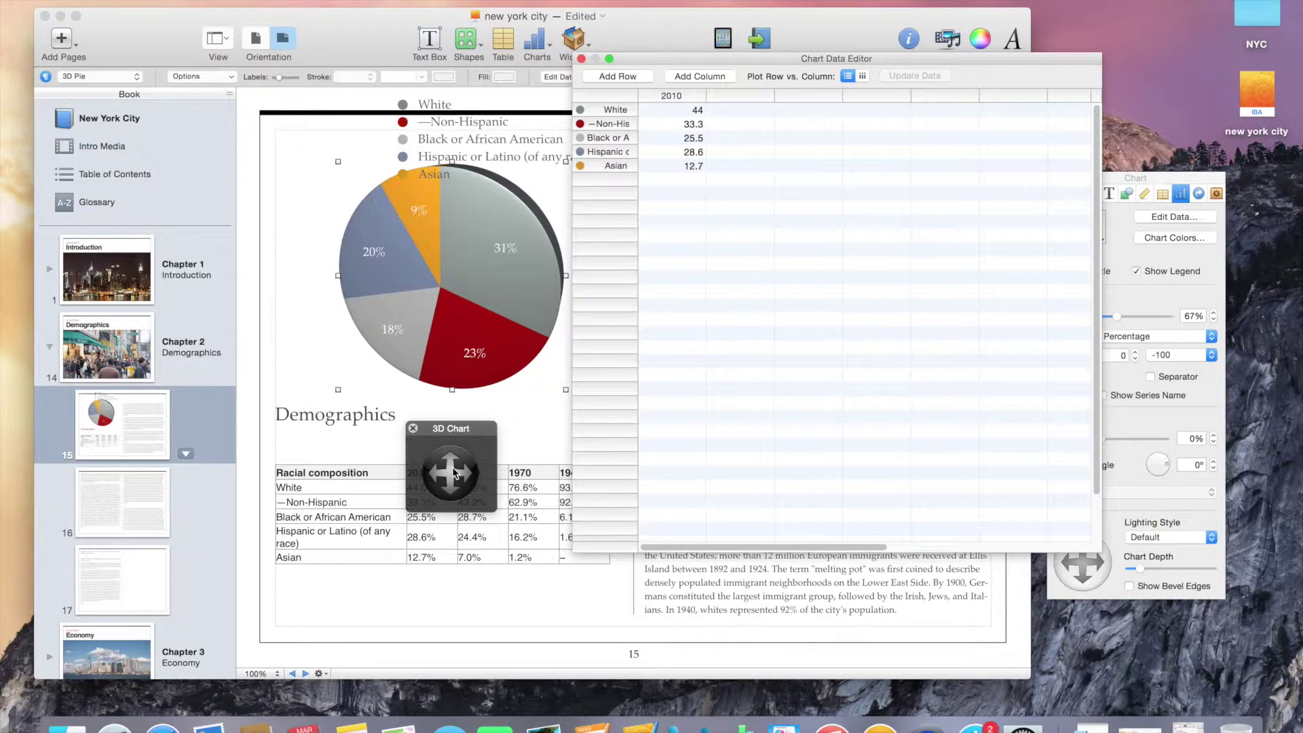
mouse_move(454, 471)
left_mouse_down()
mouse_move(474, 478)
mouse_move(423, 478)
mouse_move(438, 443)
mouse_move(449, 486)
mouse_move(450, 473)
left_mouse_up()
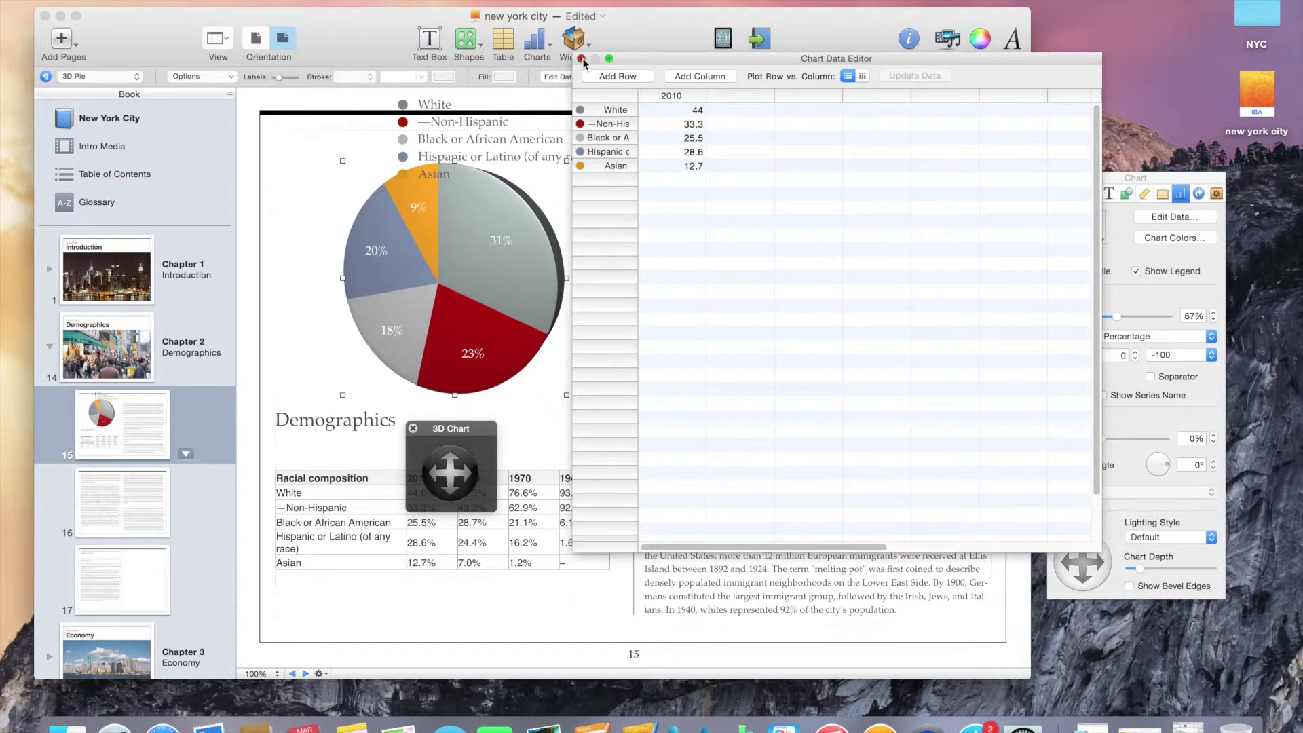
left_click(581, 59)
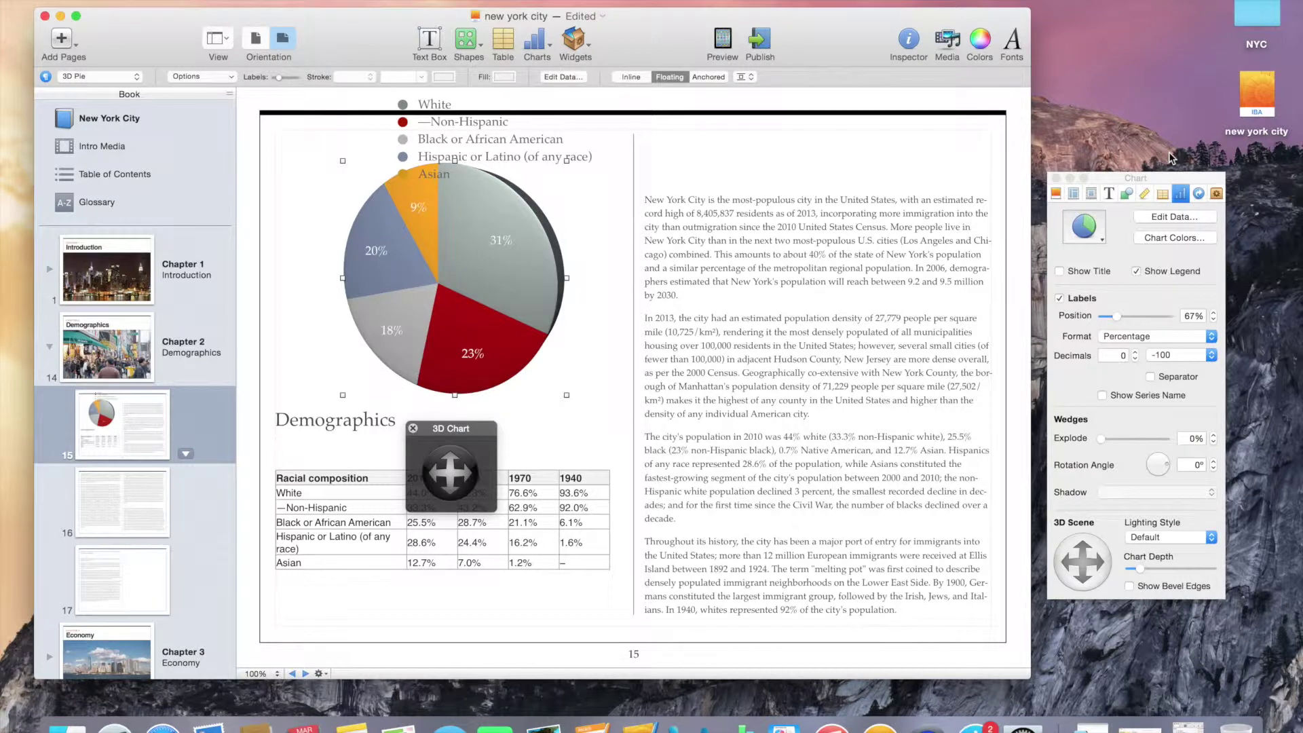
Apply the Bright Color set of 3D Texture Fills to all wedges of the pie chart.
left_click(1179, 181)
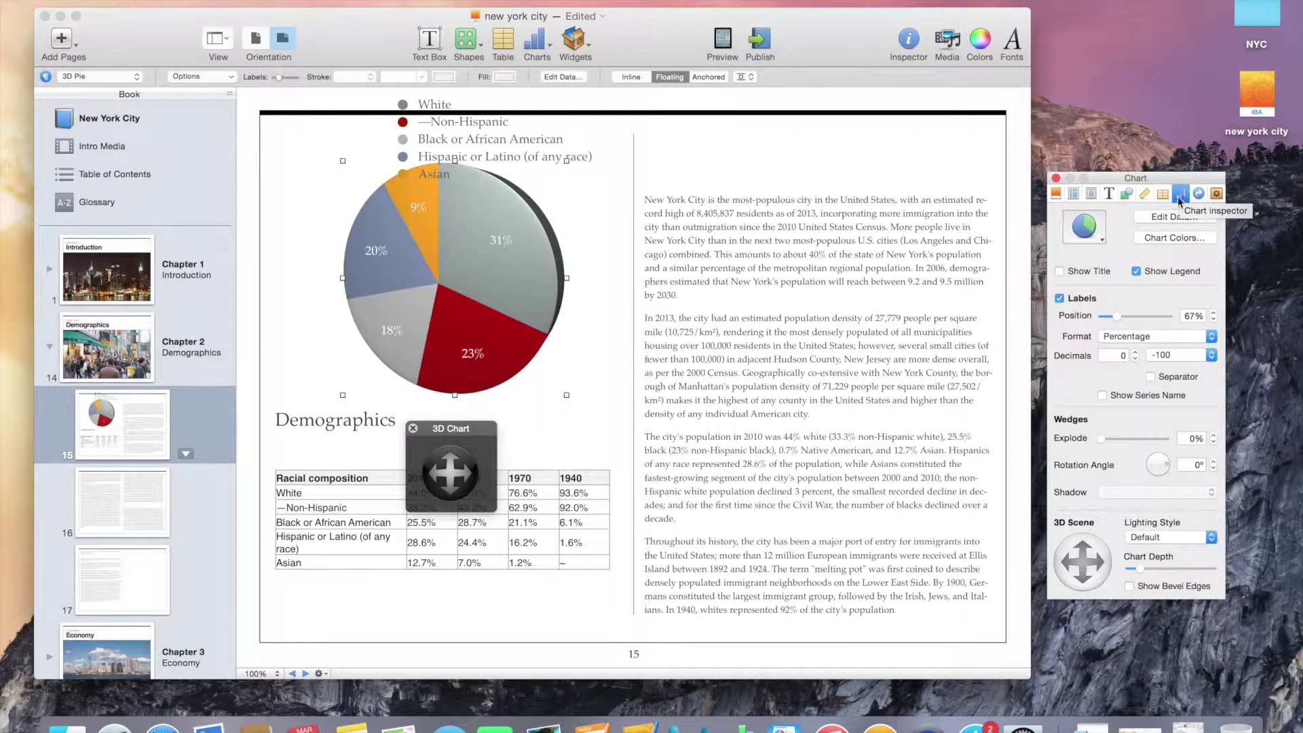
left_click(1171, 239)
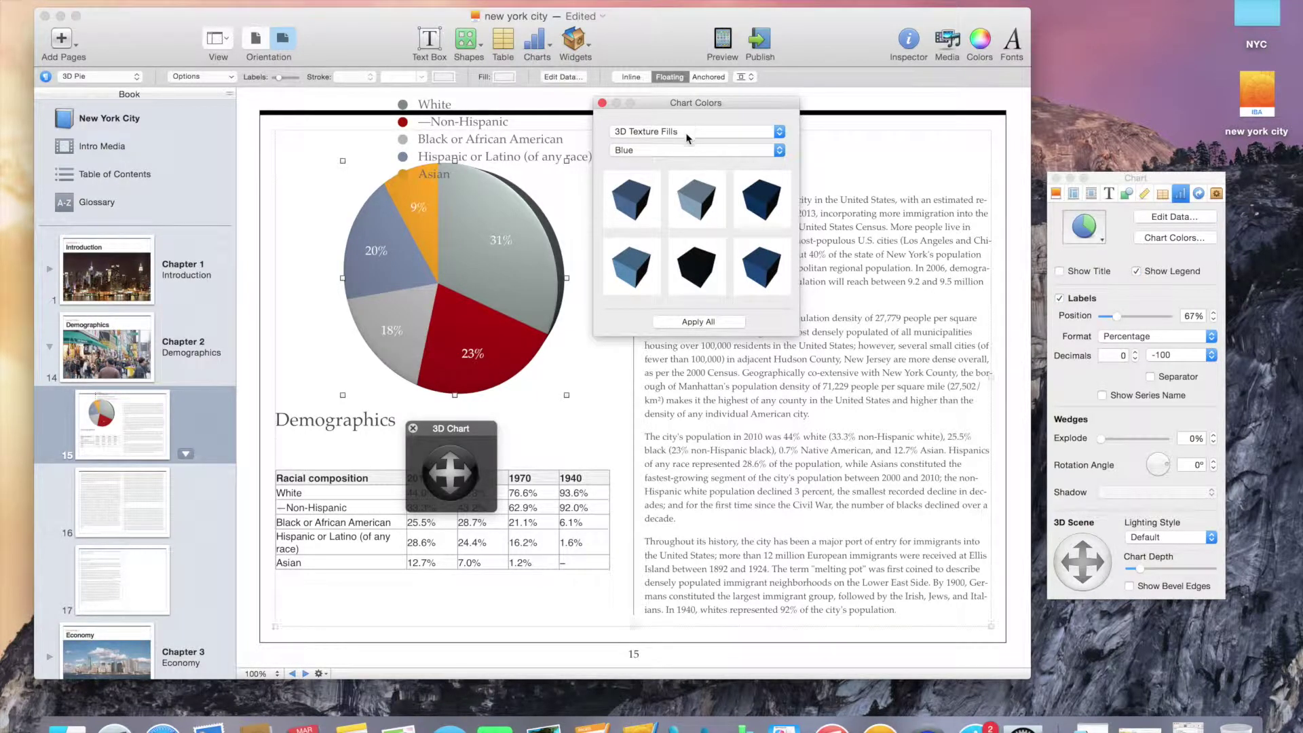
left_click(688, 151)
left_click(689, 178)
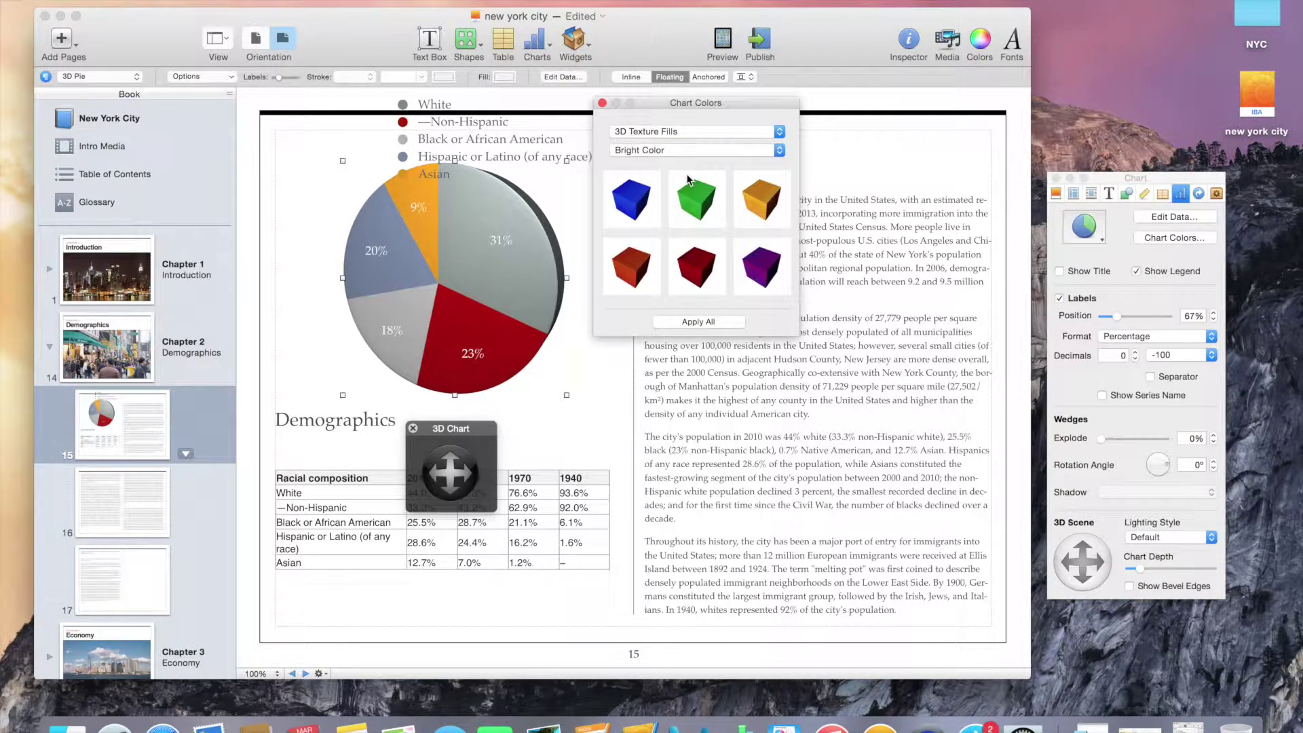
left_click(685, 322)
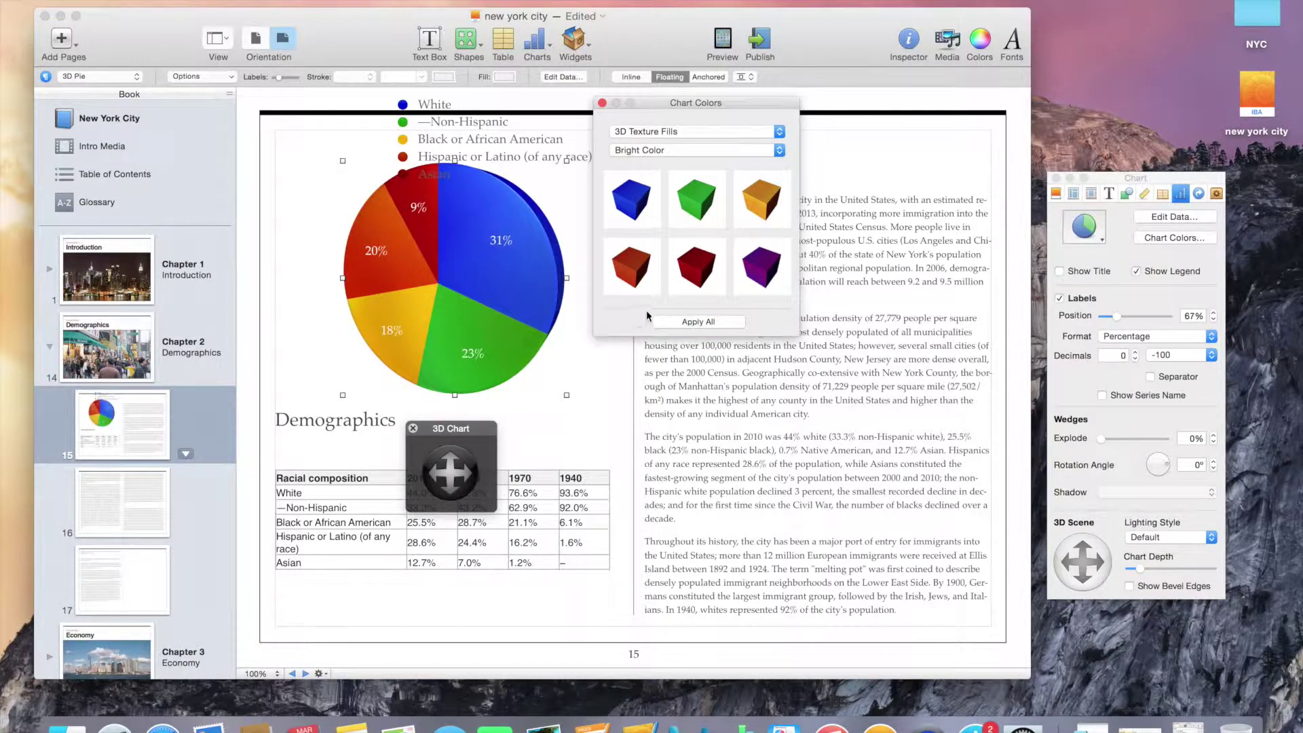
left_click(602, 104)
Try out the pie chart's title and legend display options.
left_click(1084, 273)
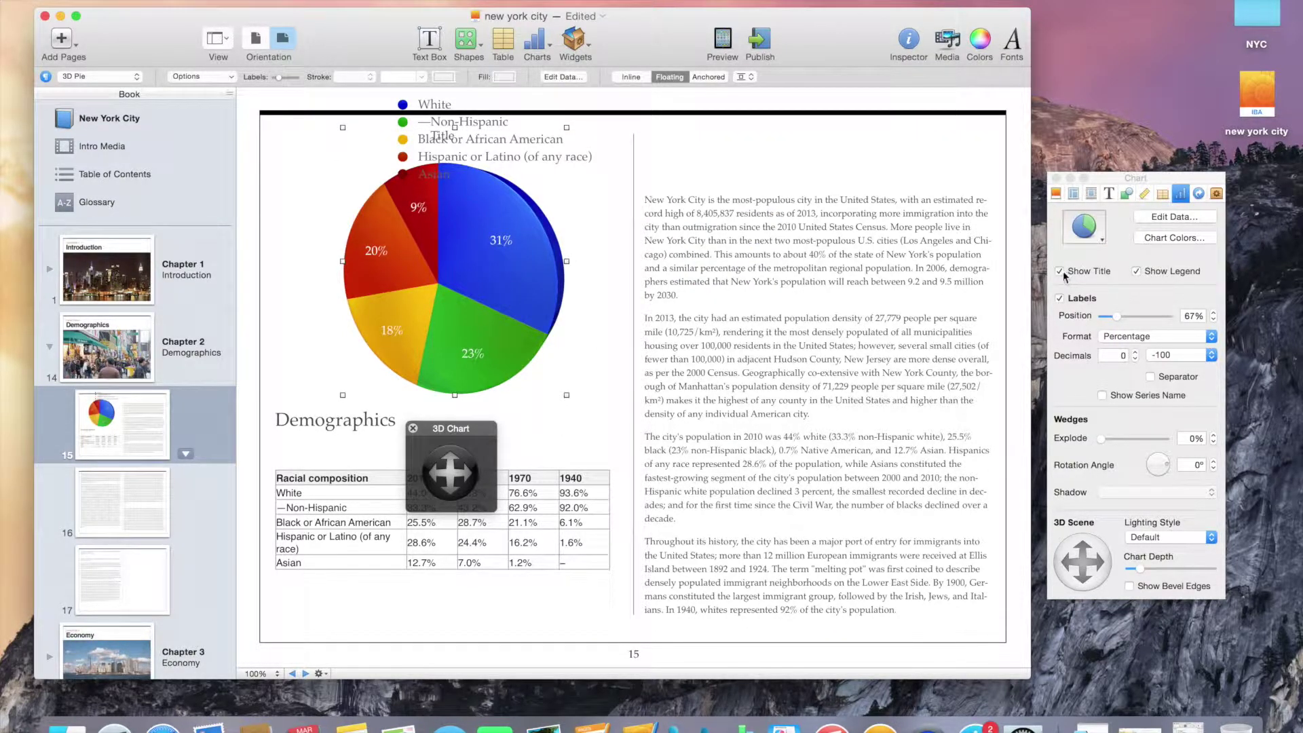
left_click(1061, 270)
left_click(1137, 271)
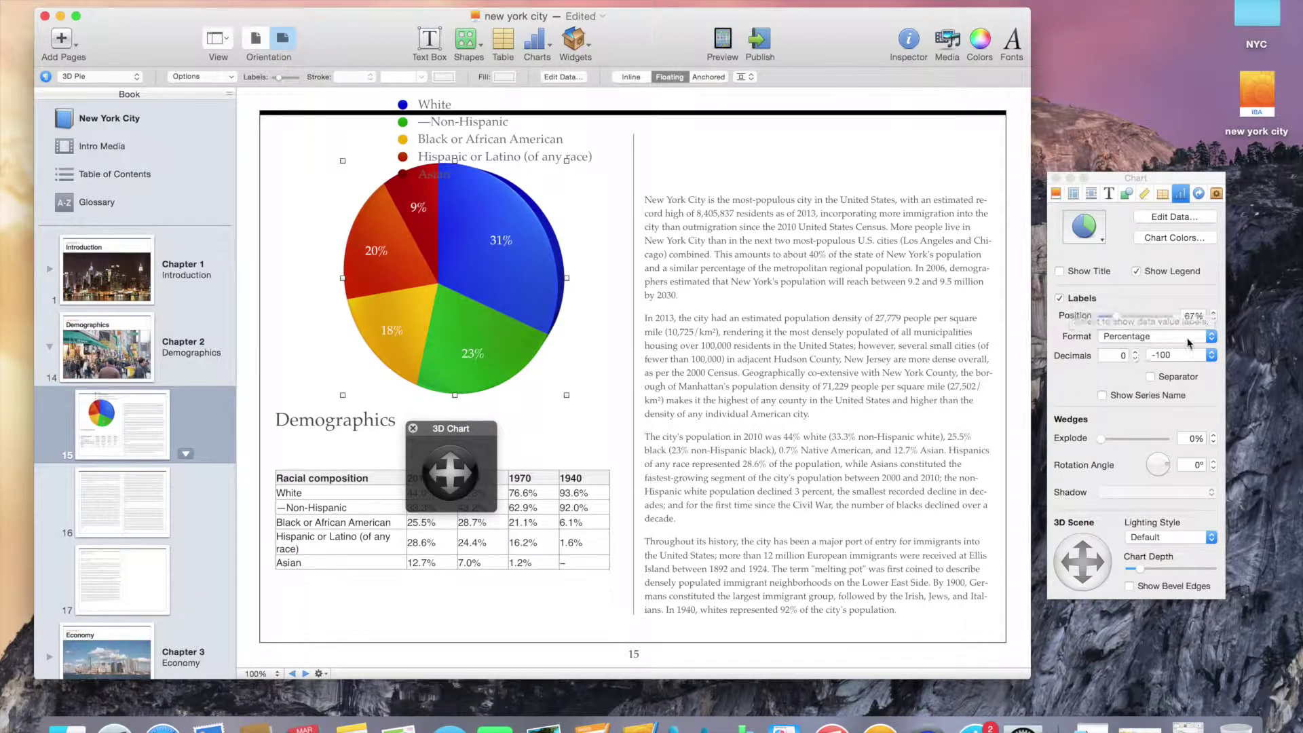
Move the pie chart clear of its legend and explode all wedges by 10%, pulling the White wedge out to 33%.
left_click_drag(532, 275, 486, 288)
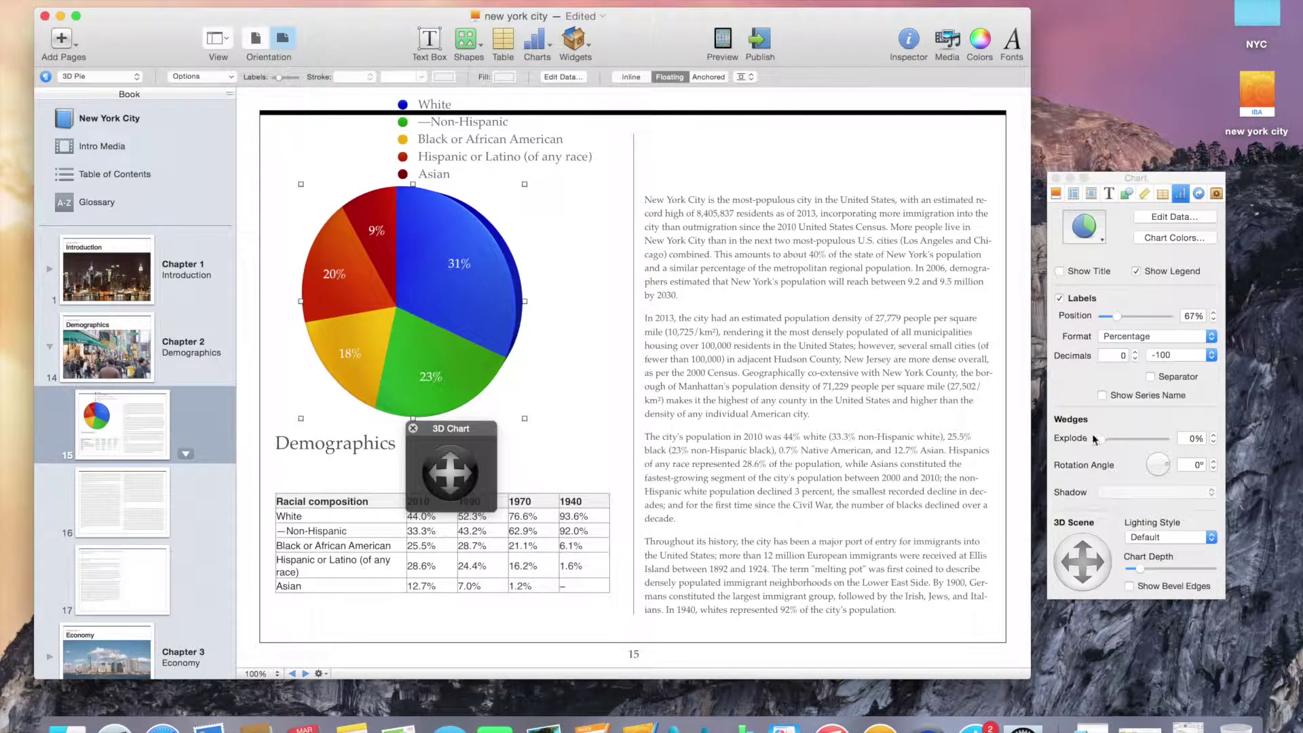
left_click_drag(1100, 439, 1107, 445)
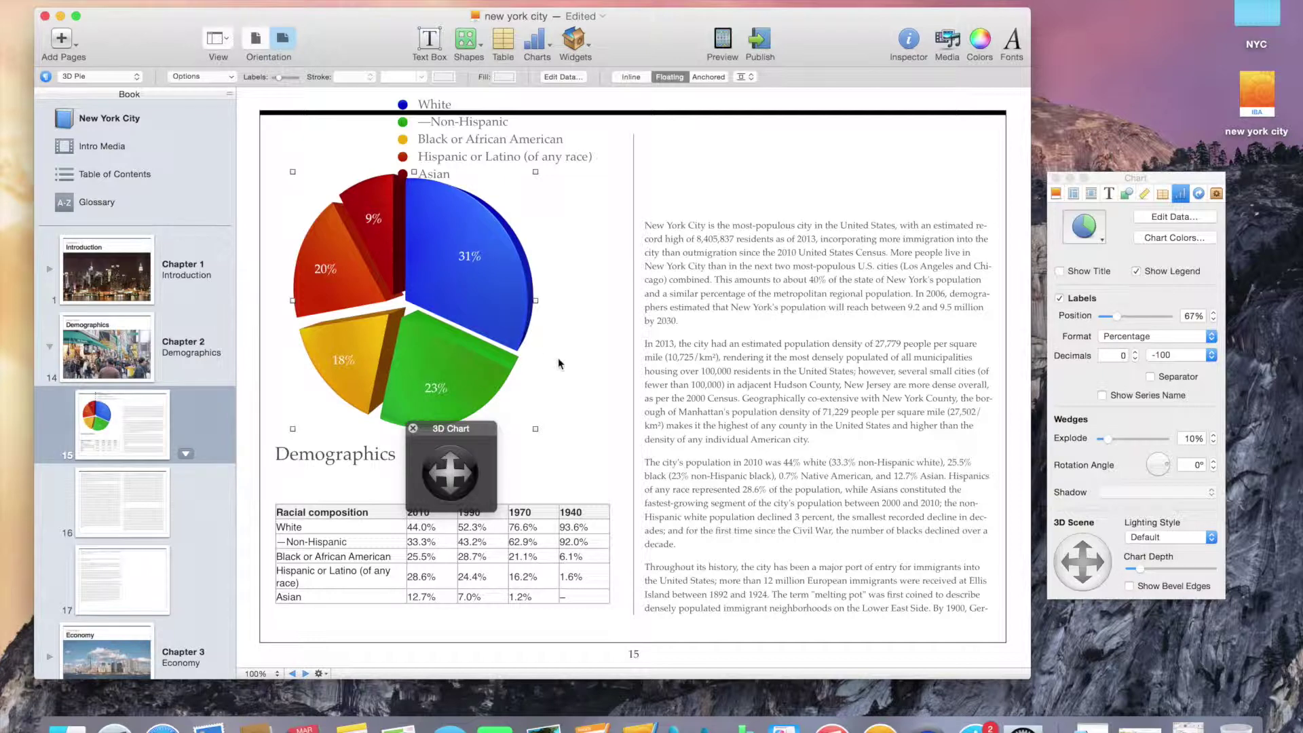
left_click(463, 257)
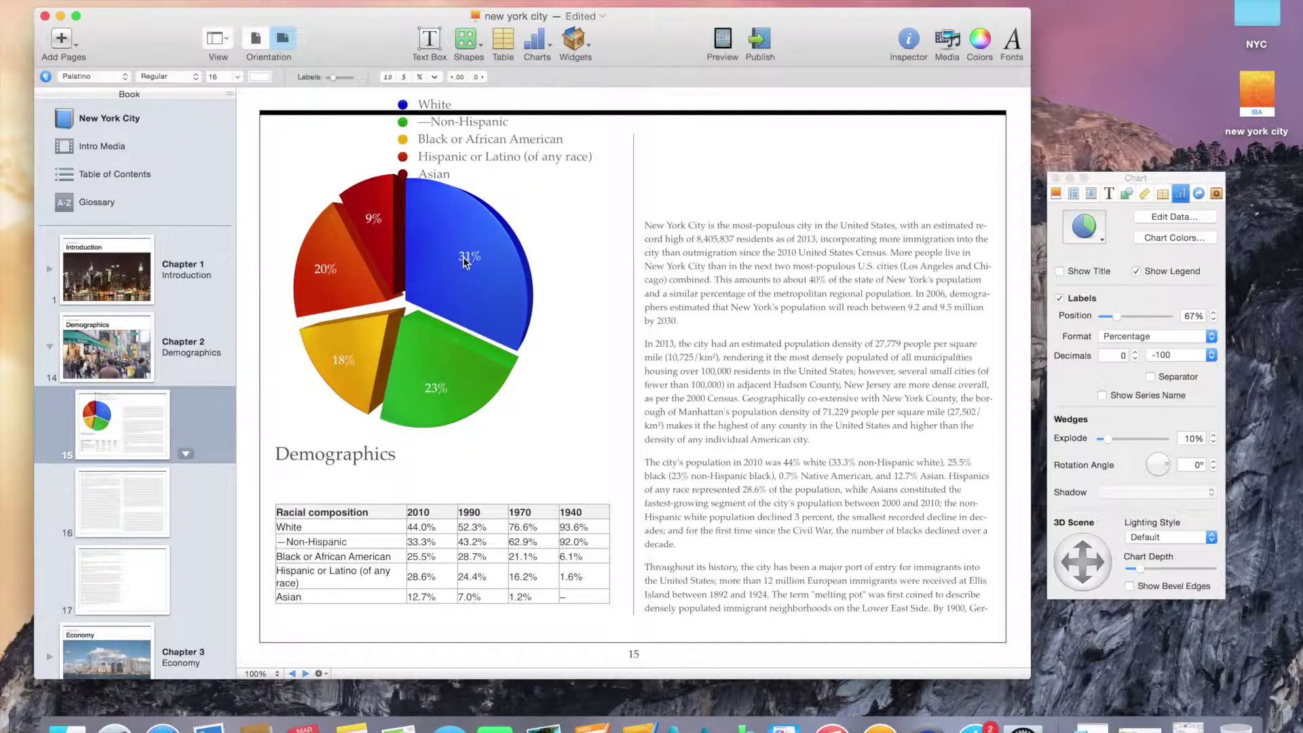
left_click_drag(464, 258, 499, 243)
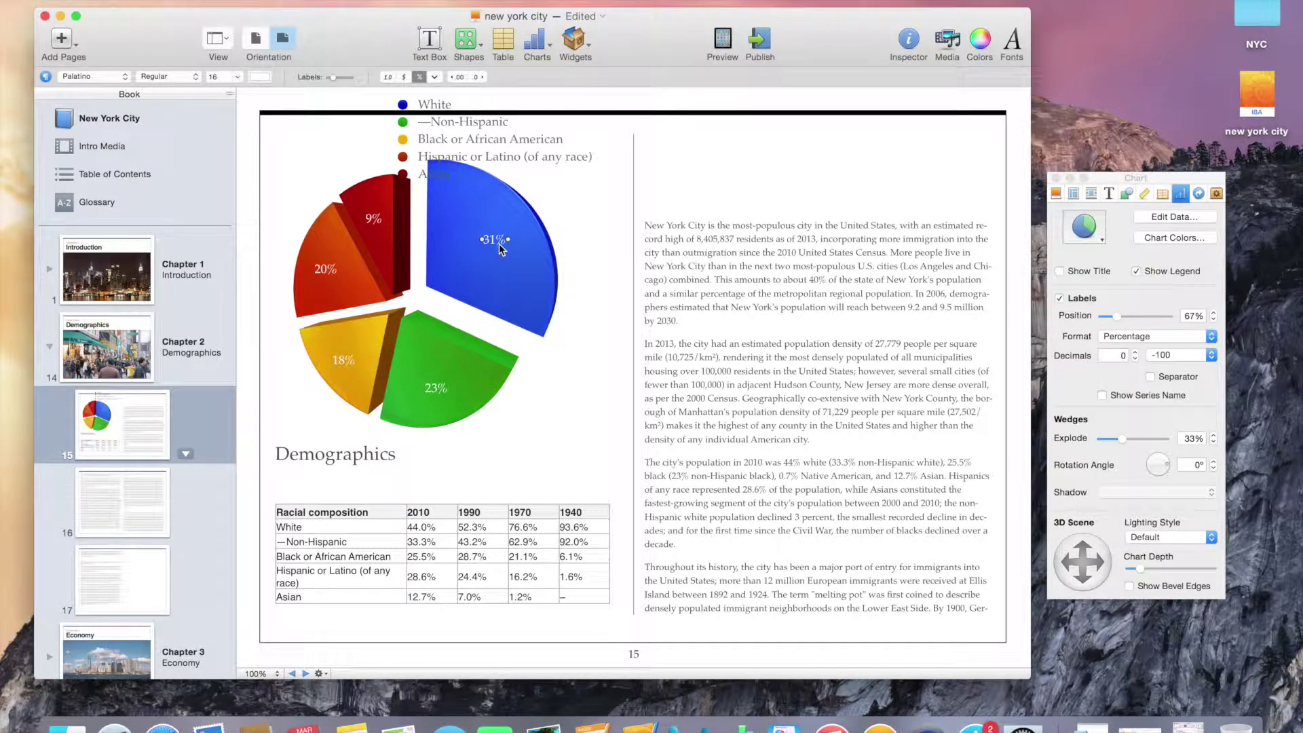
Set the chart legend's font size to 10 and place the legend beneath the pie chart.
left_click(487, 150)
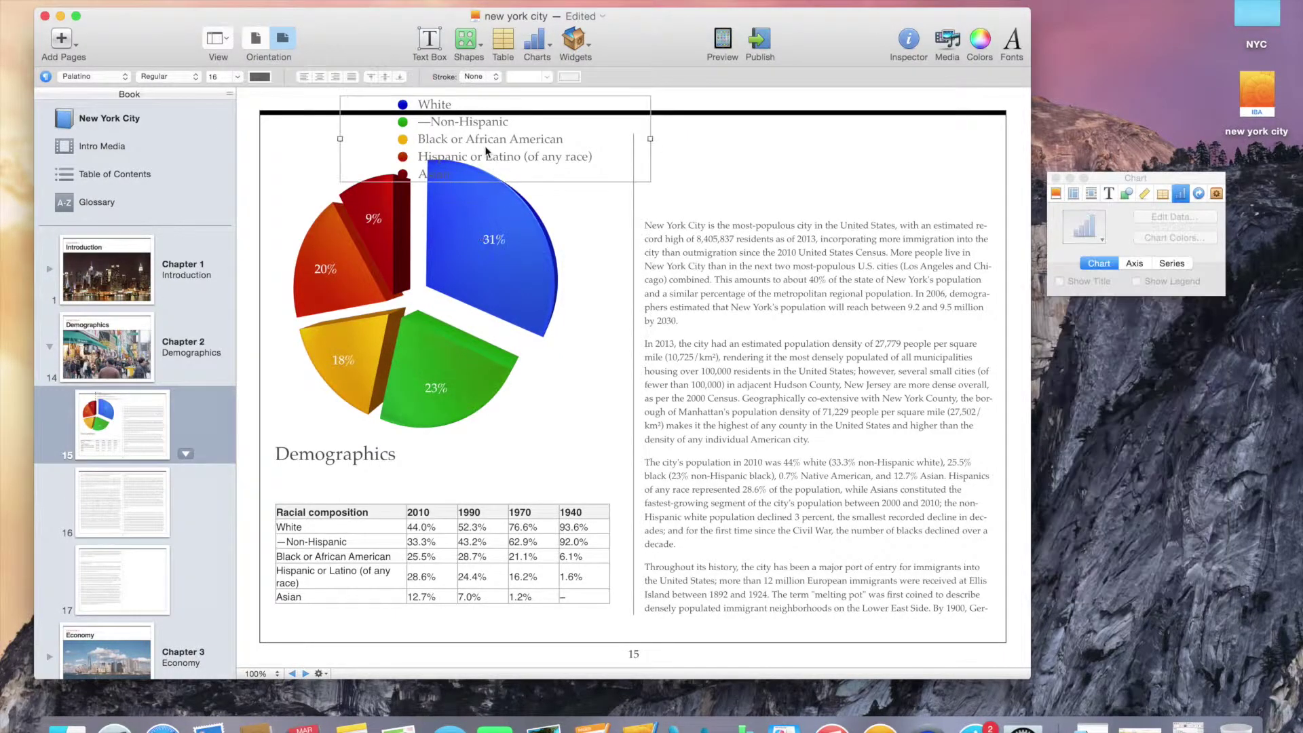
left_click_drag(483, 141, 563, 441)
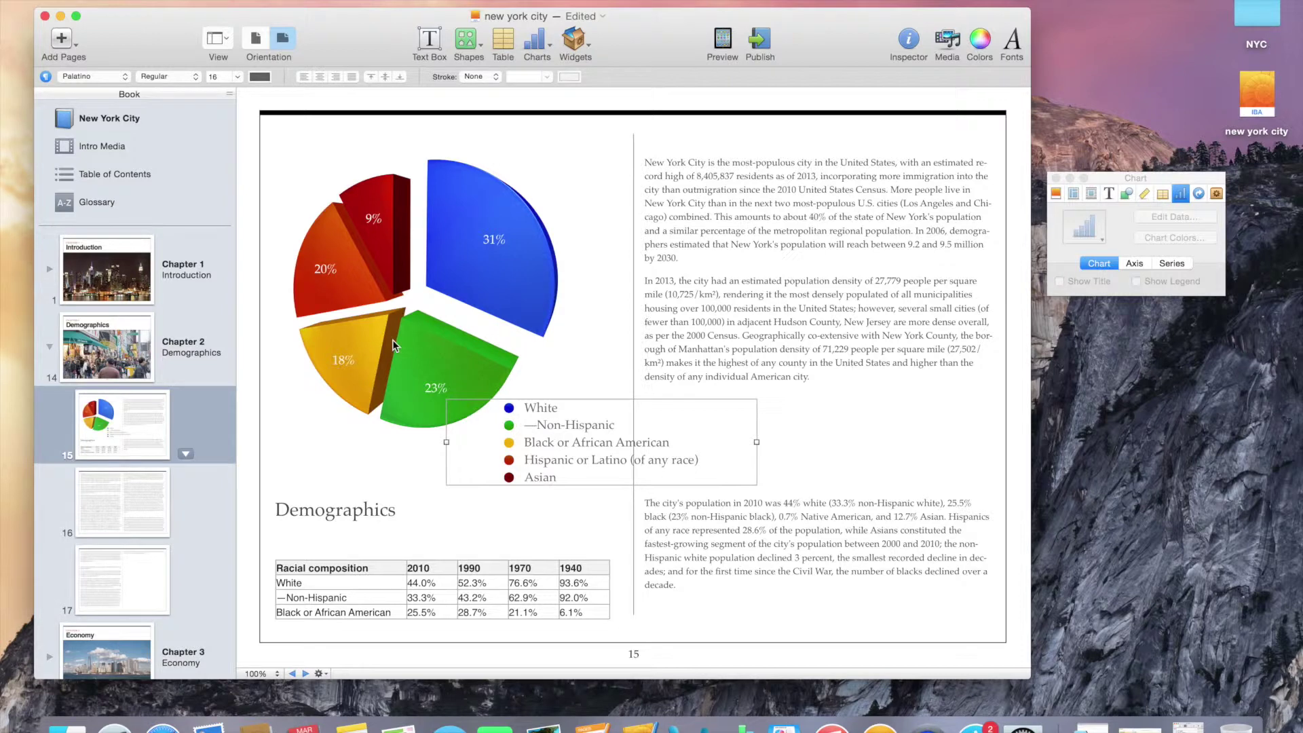
left_click(235, 79)
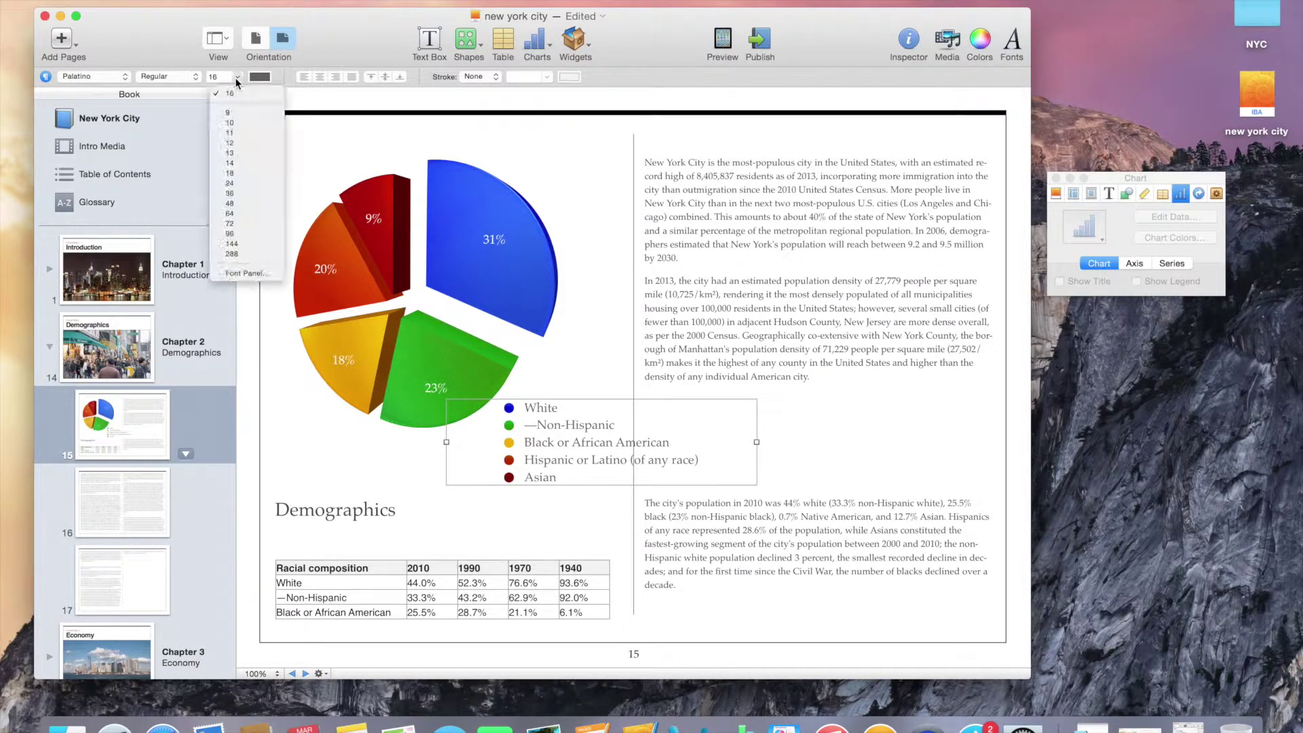
left_click(233, 122)
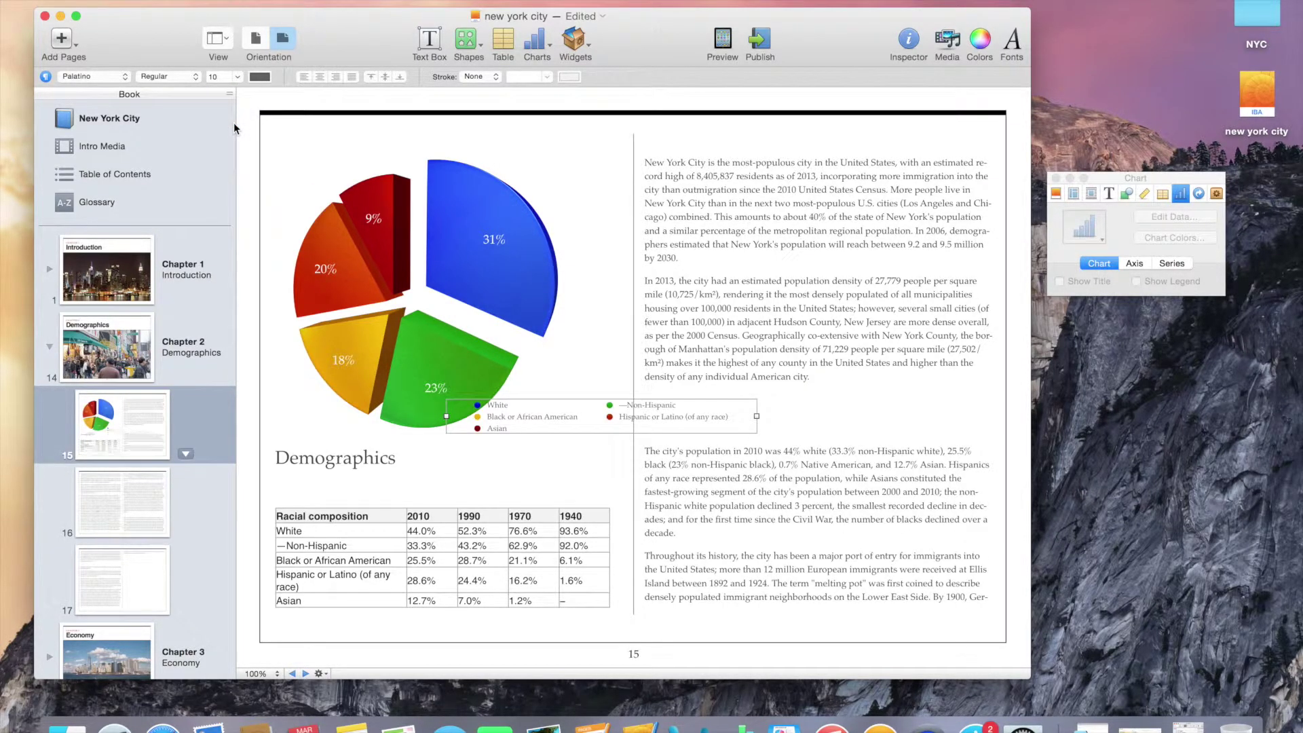
left_click_drag(511, 413, 357, 490)
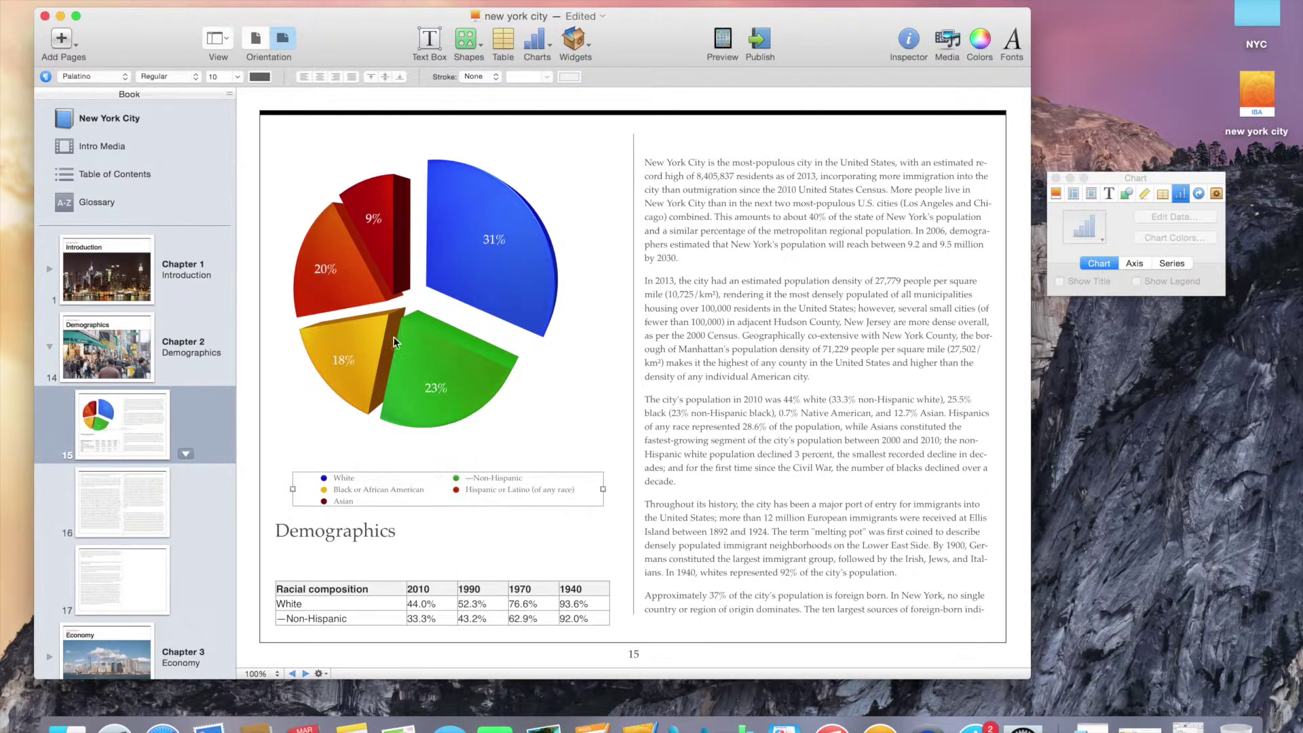
Move the pie chart down between the Demographics heading and the legend, and set its rotation angle to 127°.
left_click(426, 357)
left_click_drag(429, 413, 435, 393)
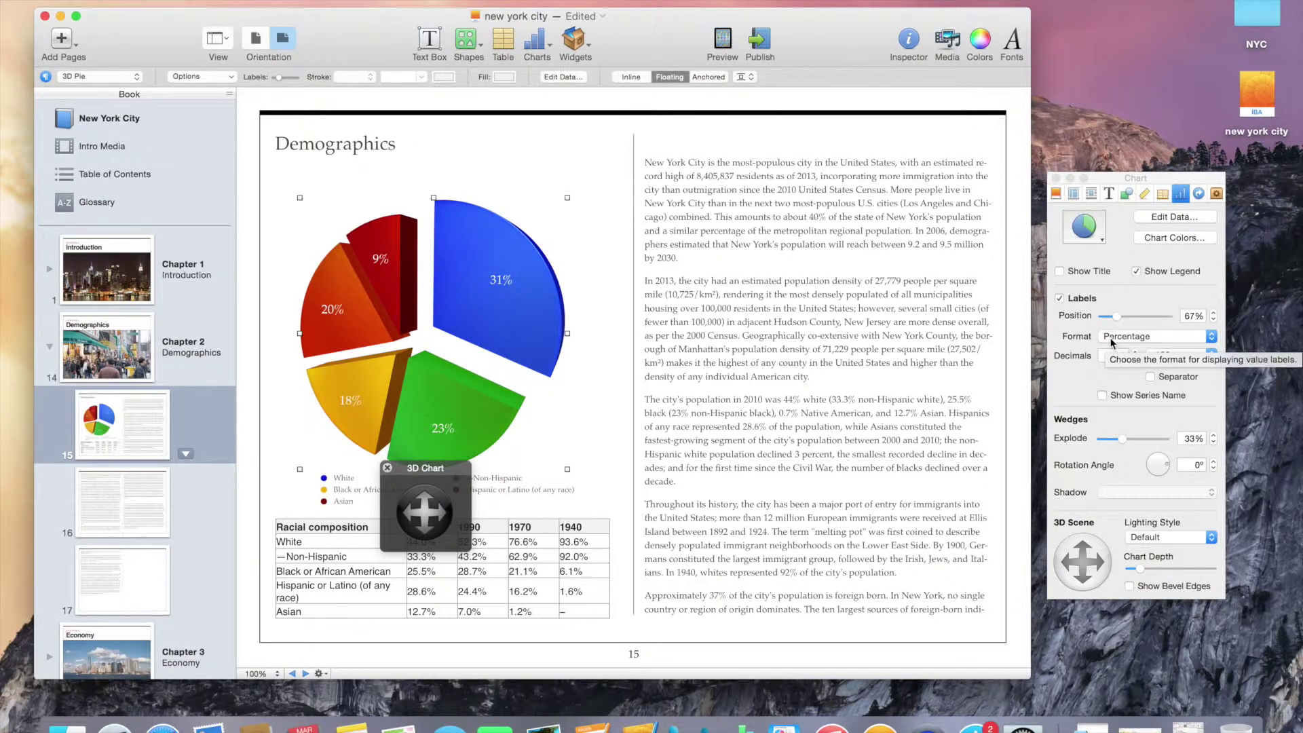
left_click(1112, 337)
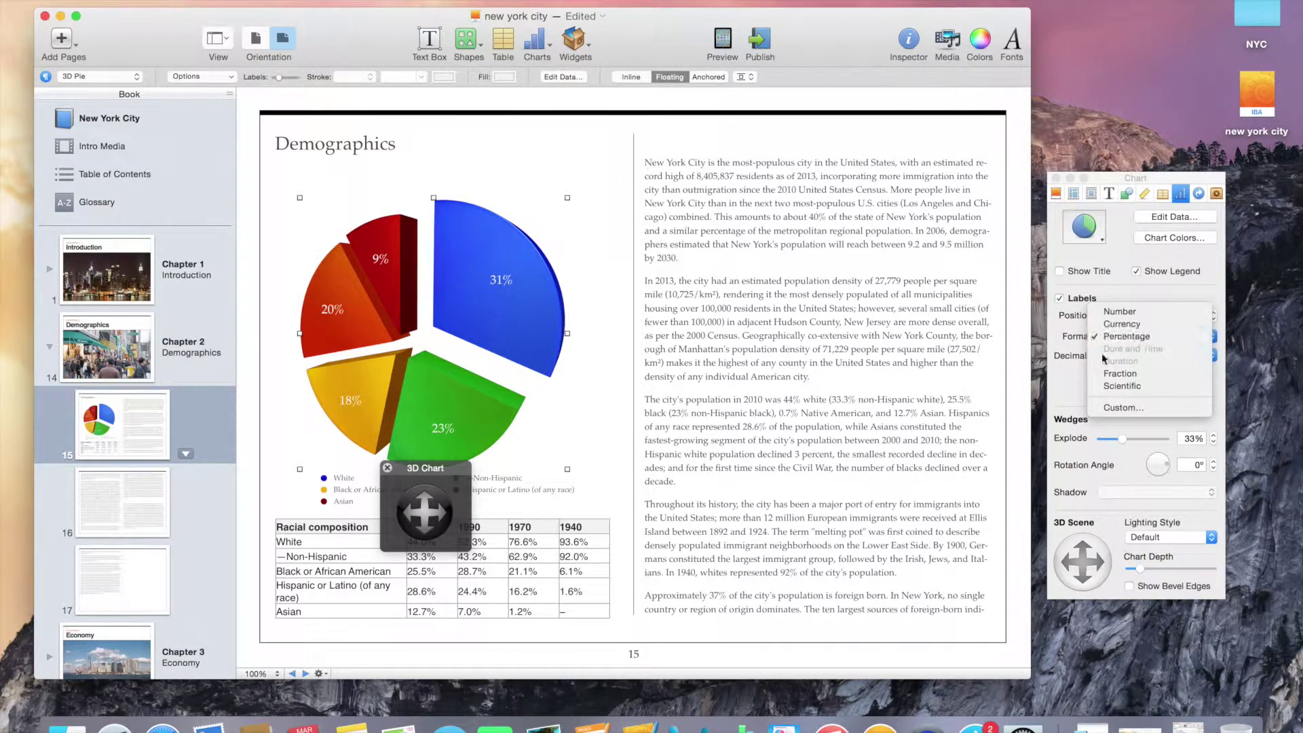
left_click(1075, 392)
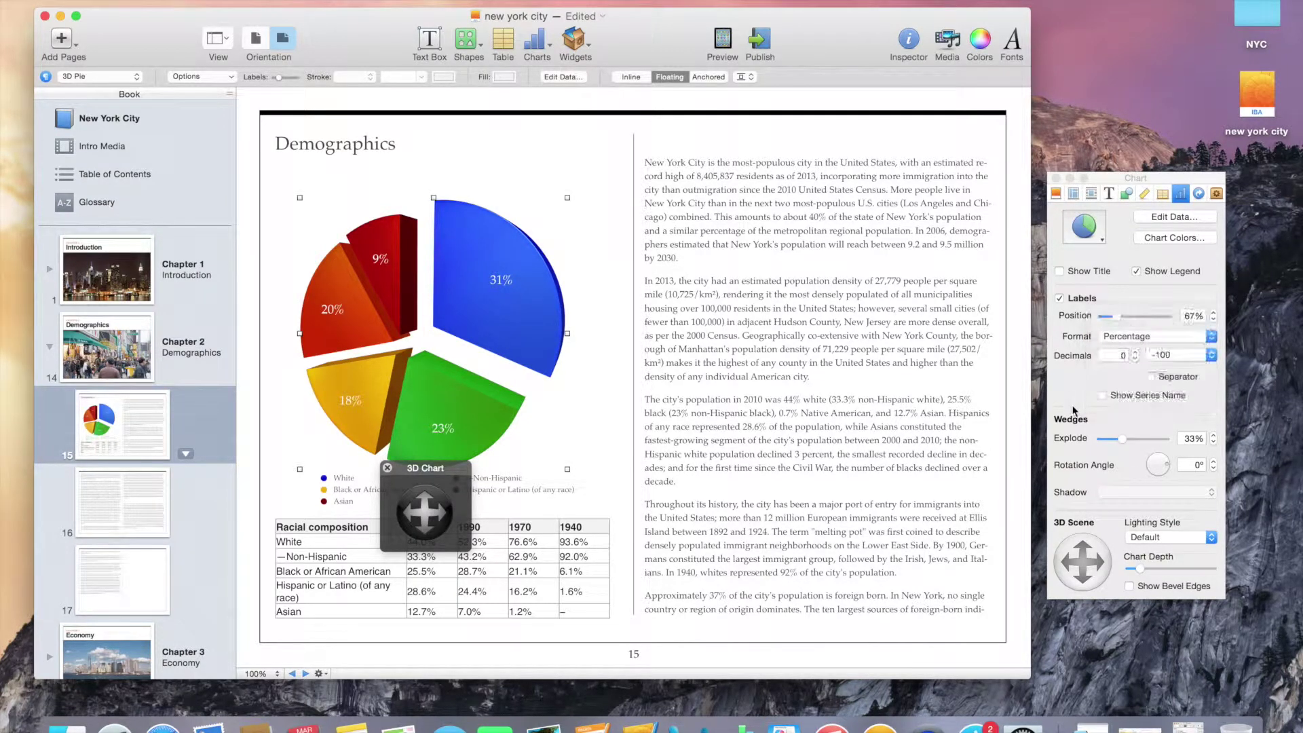
left_click(1167, 468)
left_click_drag(1166, 486, 1152, 459)
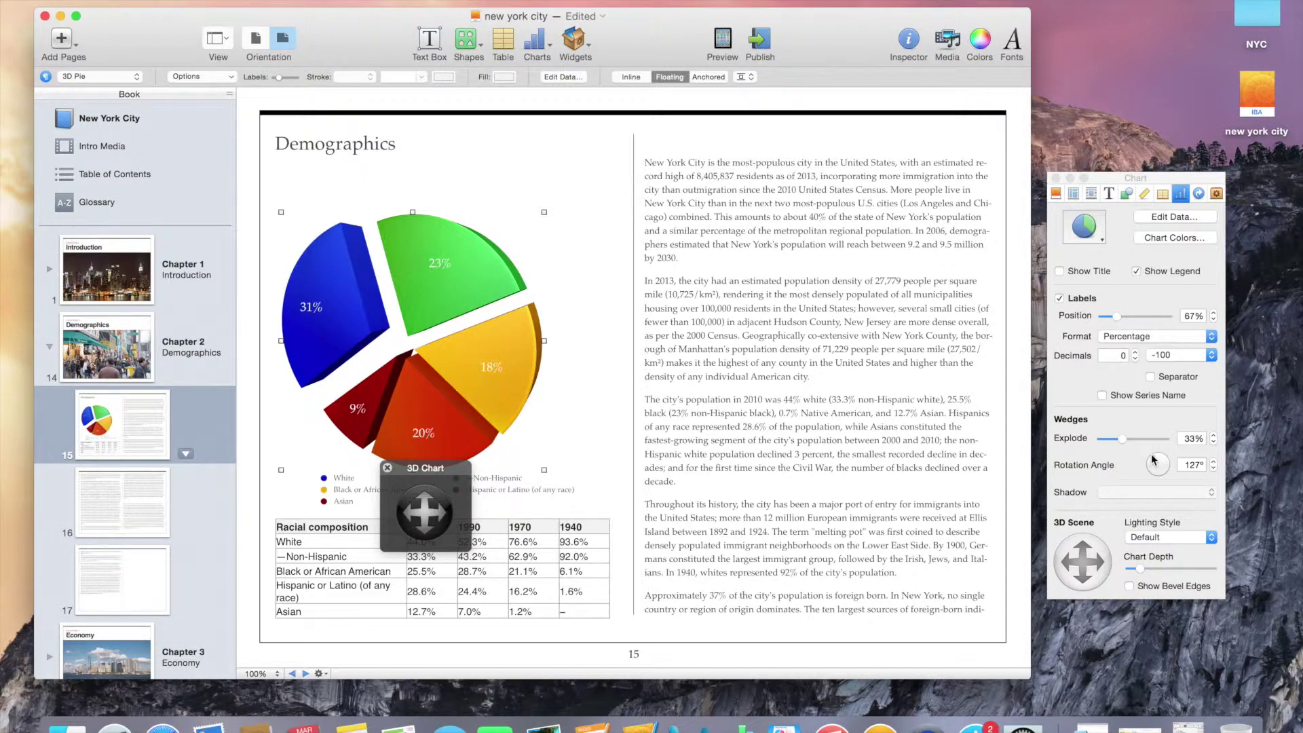
Review the pie chart's data, and move the chart slightly up and to the right above its legend.
left_click(569, 568)
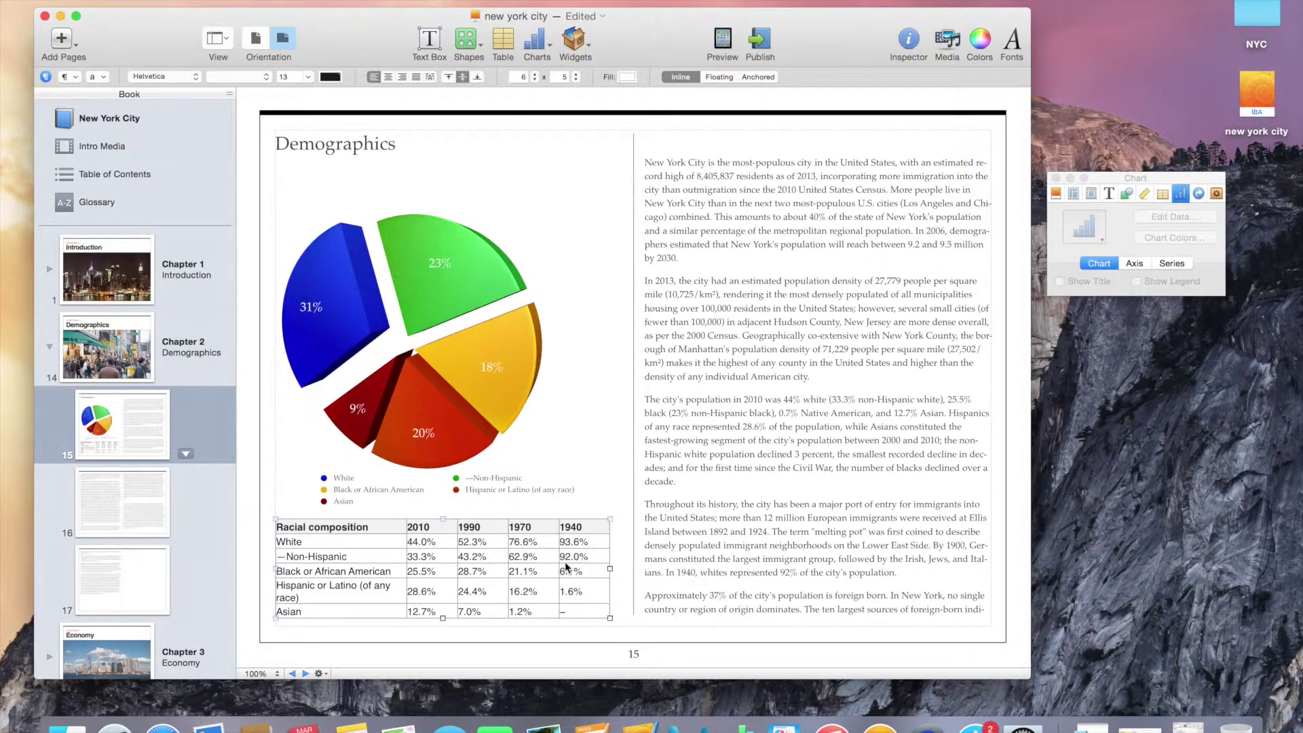
left_click(424, 372)
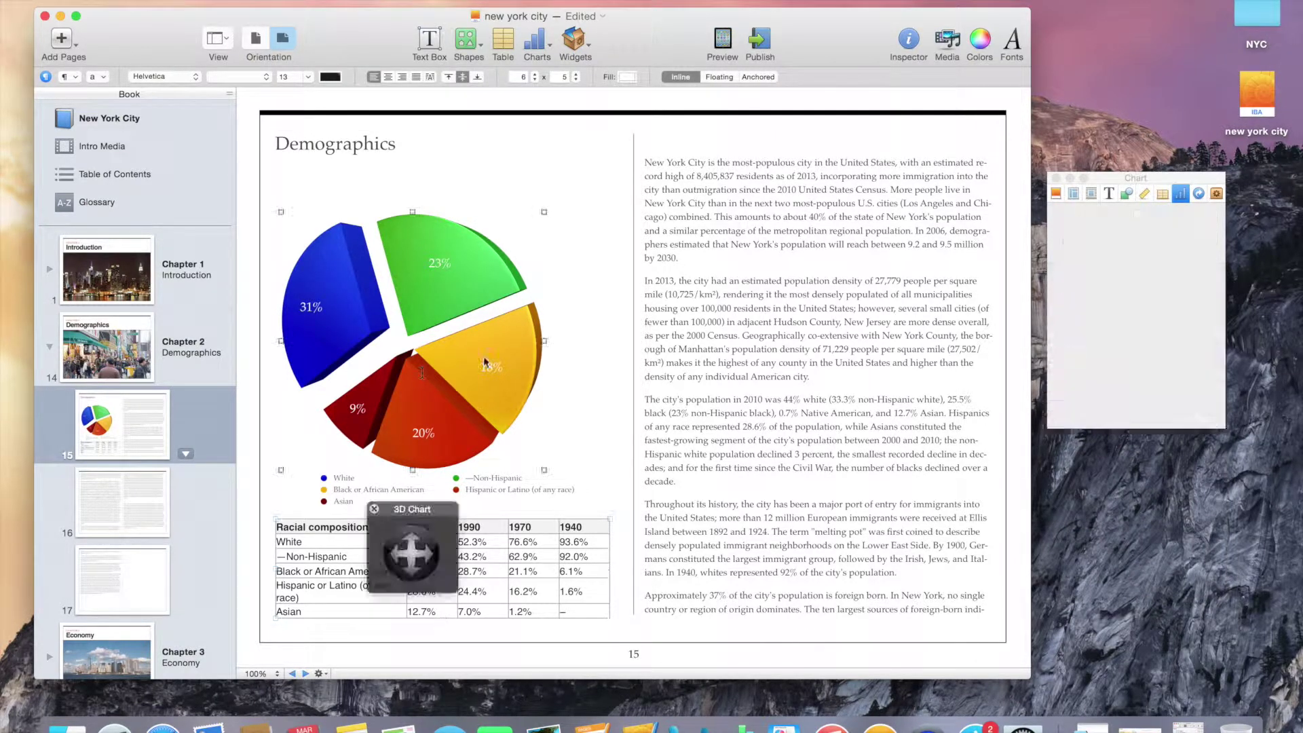
left_click(1172, 217)
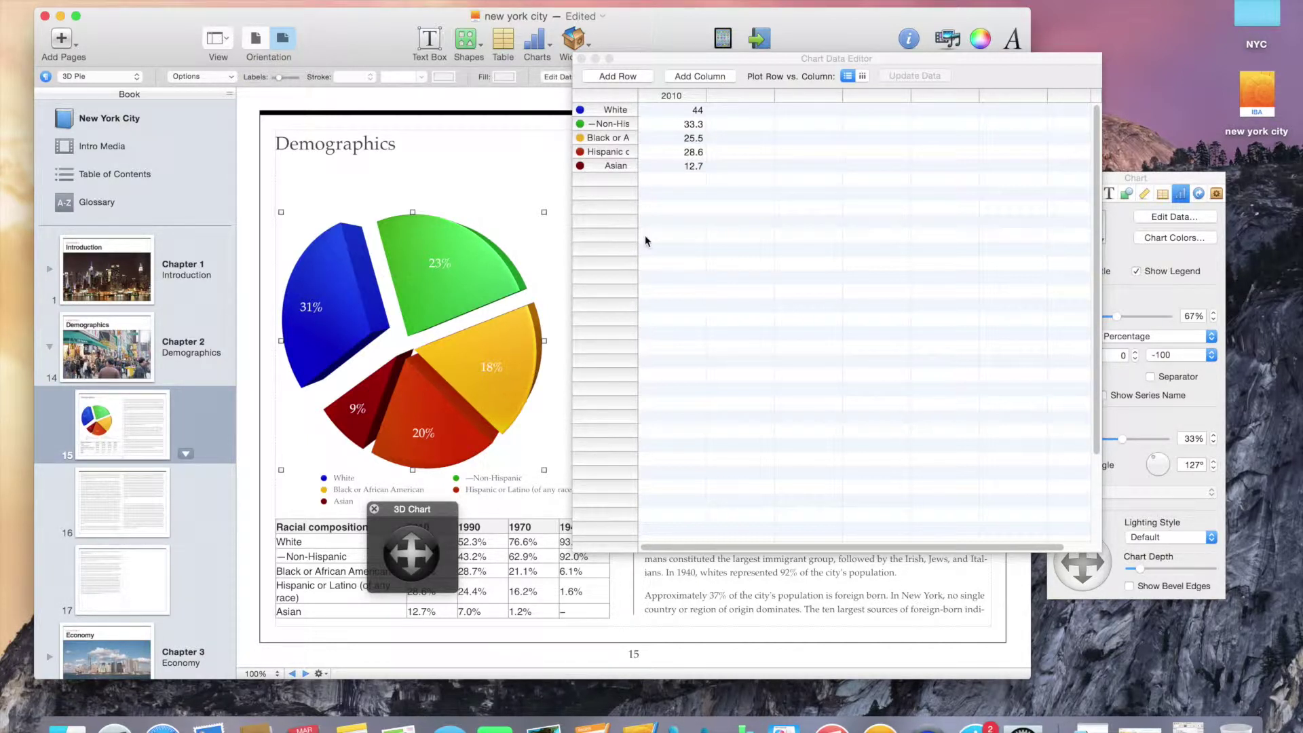
left_click(581, 59)
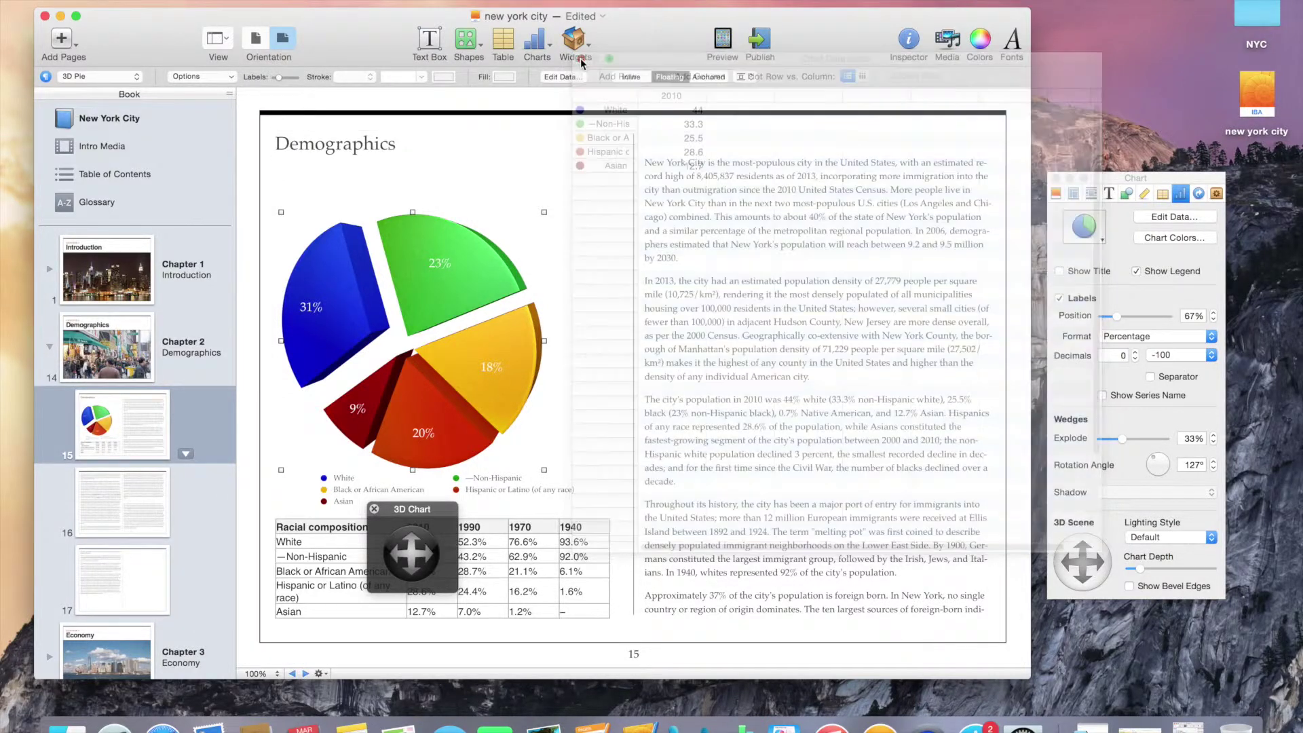
left_click_drag(447, 255, 477, 228)
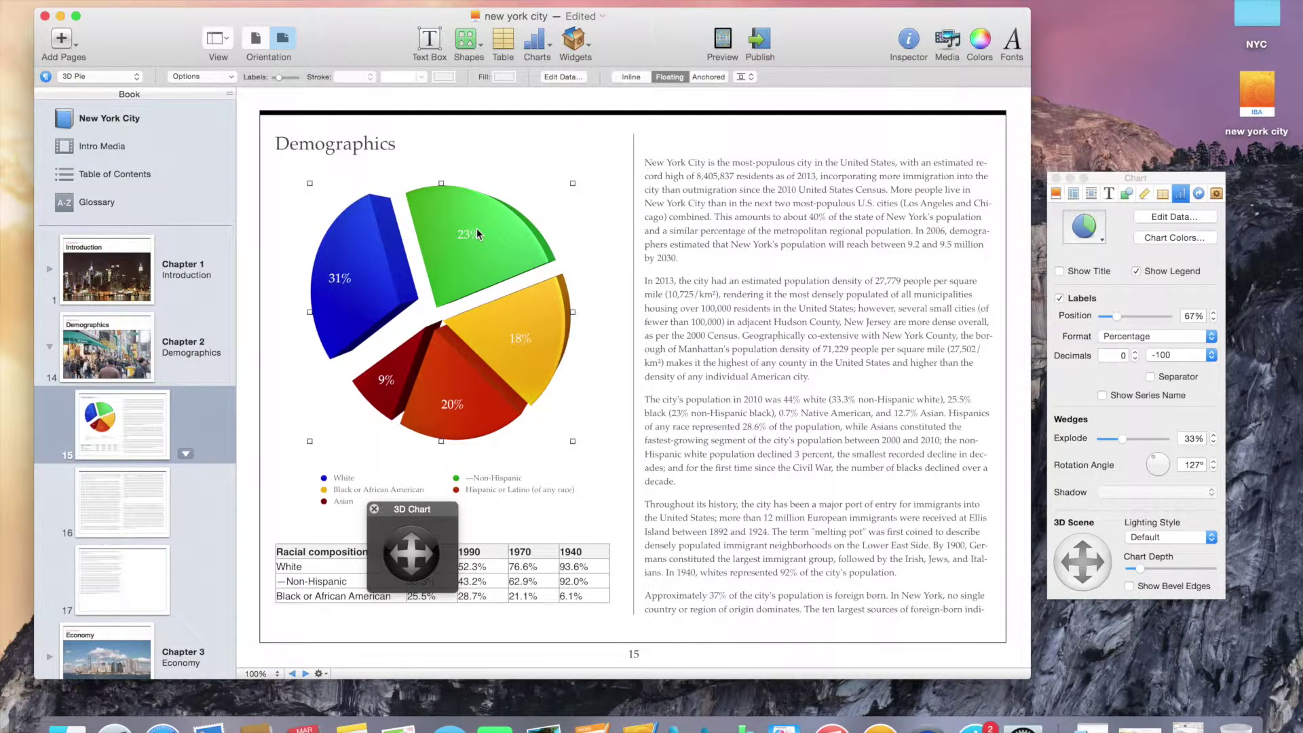
Replace the pie chart with a new table, placed in the first text column below the racial composition table.
key("Delete")
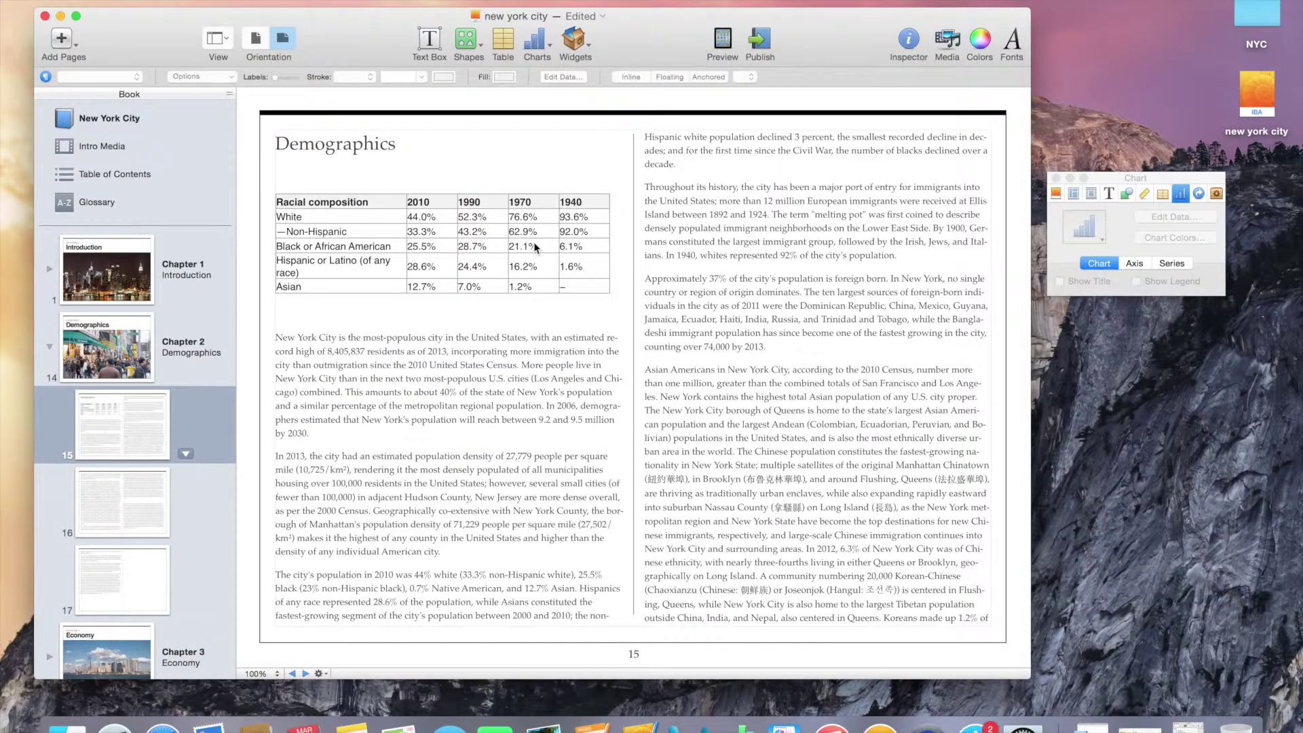
left_click(503, 42)
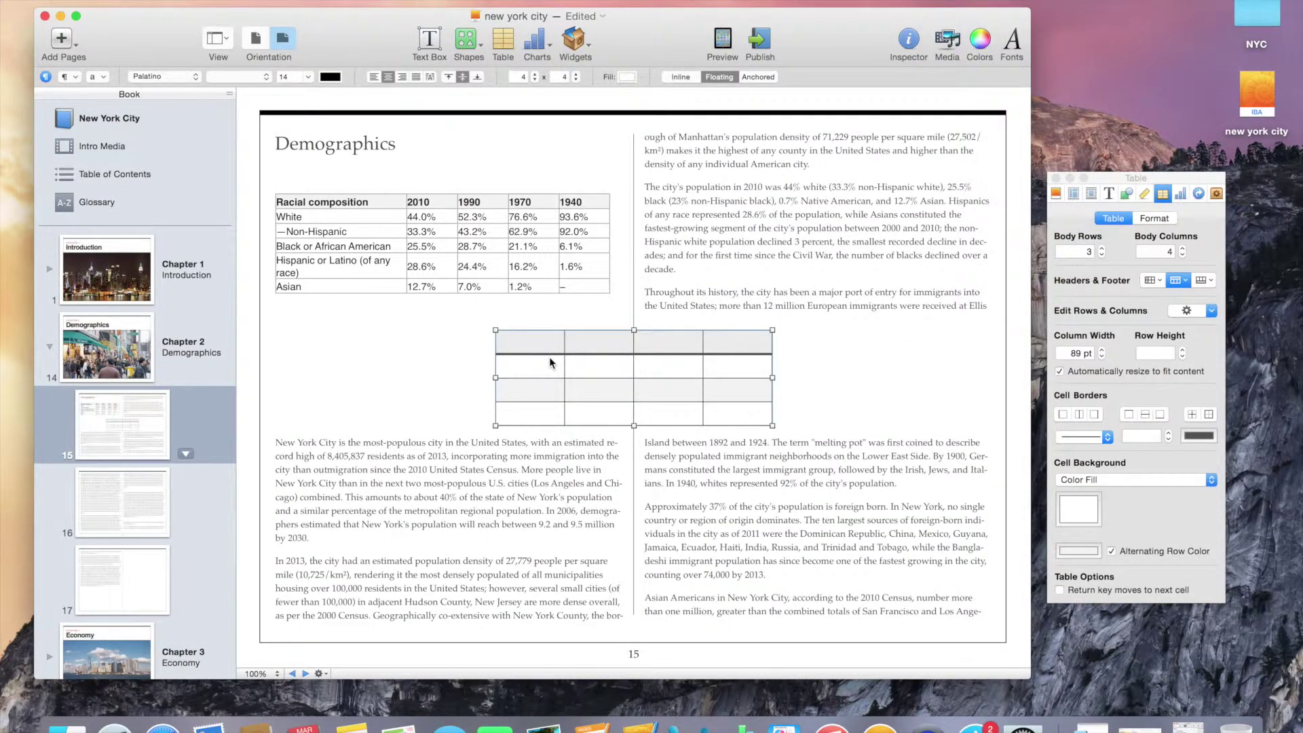
left_click_drag(548, 353, 357, 388)
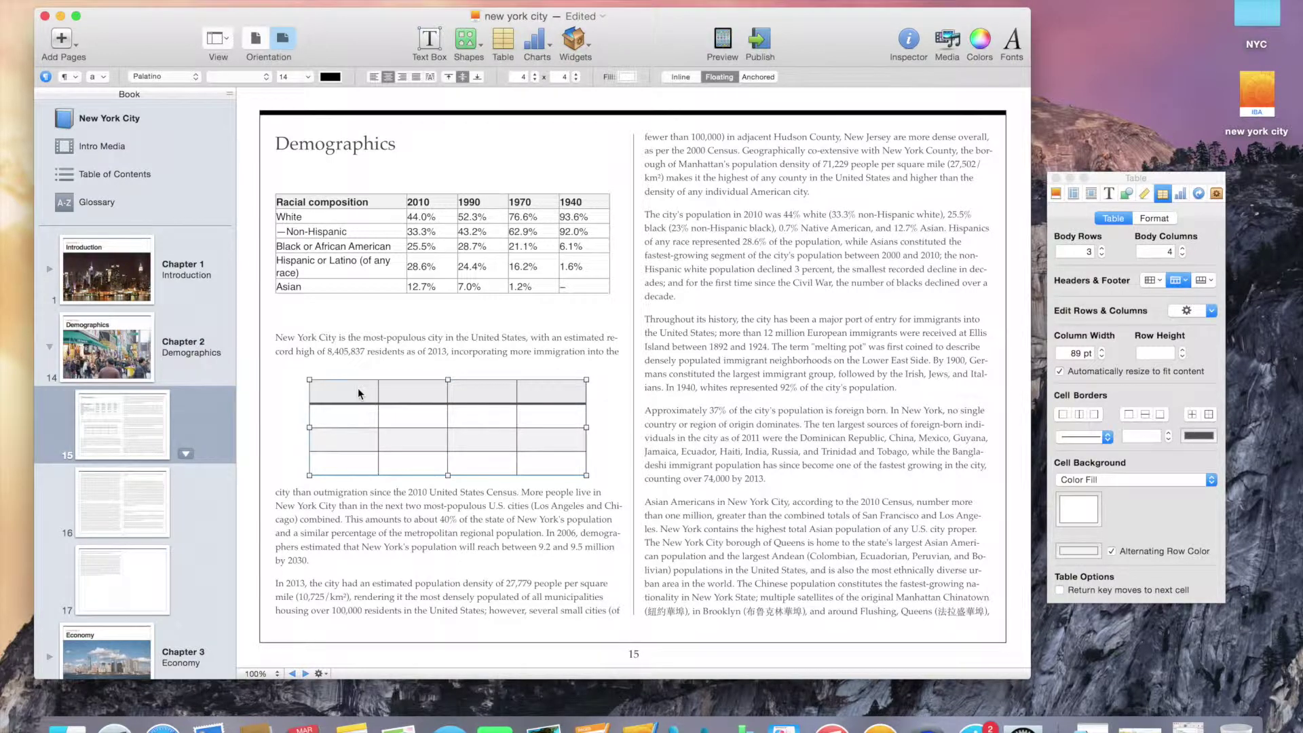
Show the paragraph styles, move the inspector clear of them, and apply the Figure Title style to the new table.
left_click(47, 78)
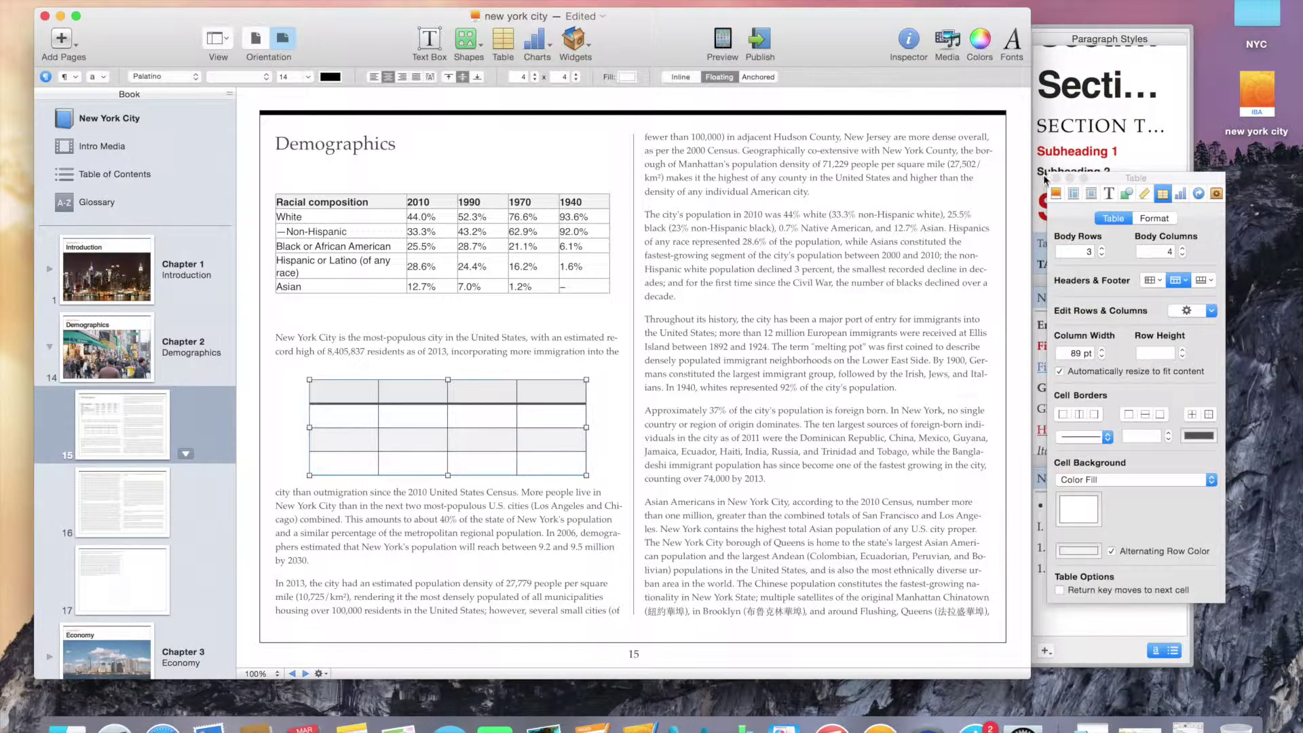
left_click_drag(1113, 174, 1269, 200)
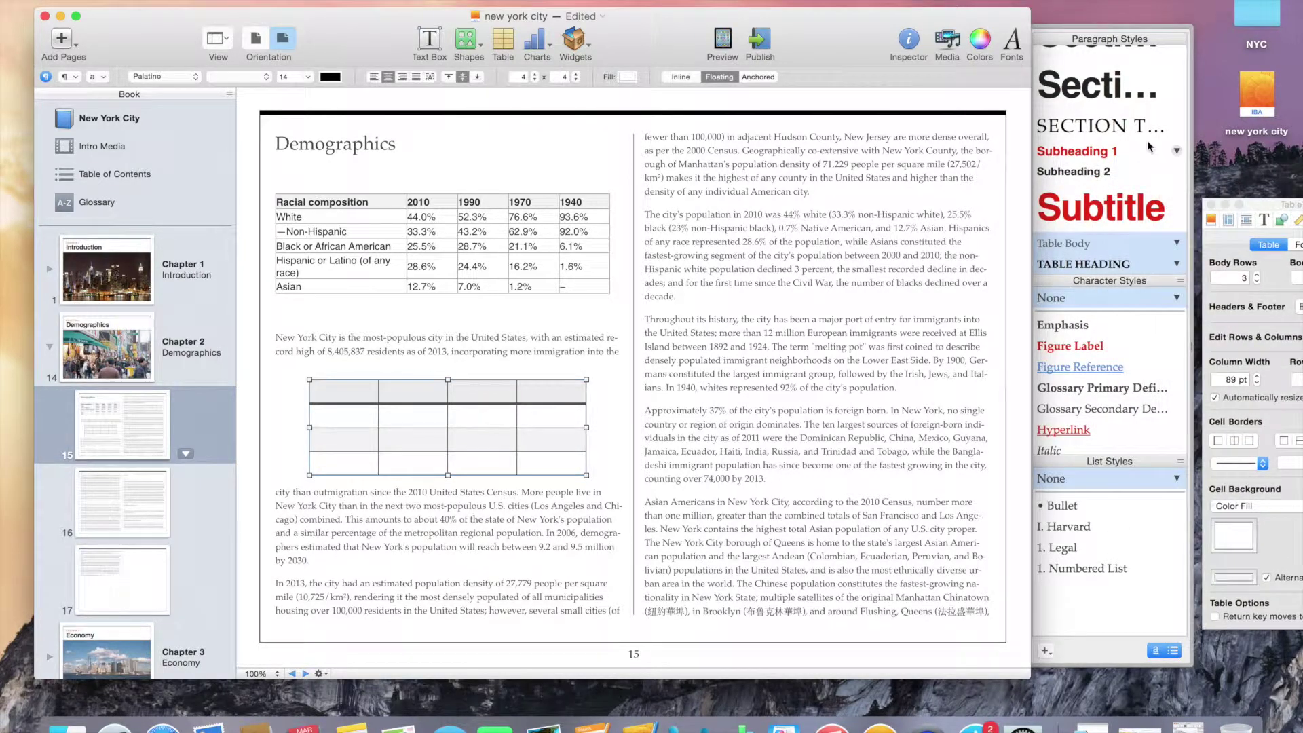
scroll(1134, 128, "up", 5)
scroll(1134, 127, "up", 8)
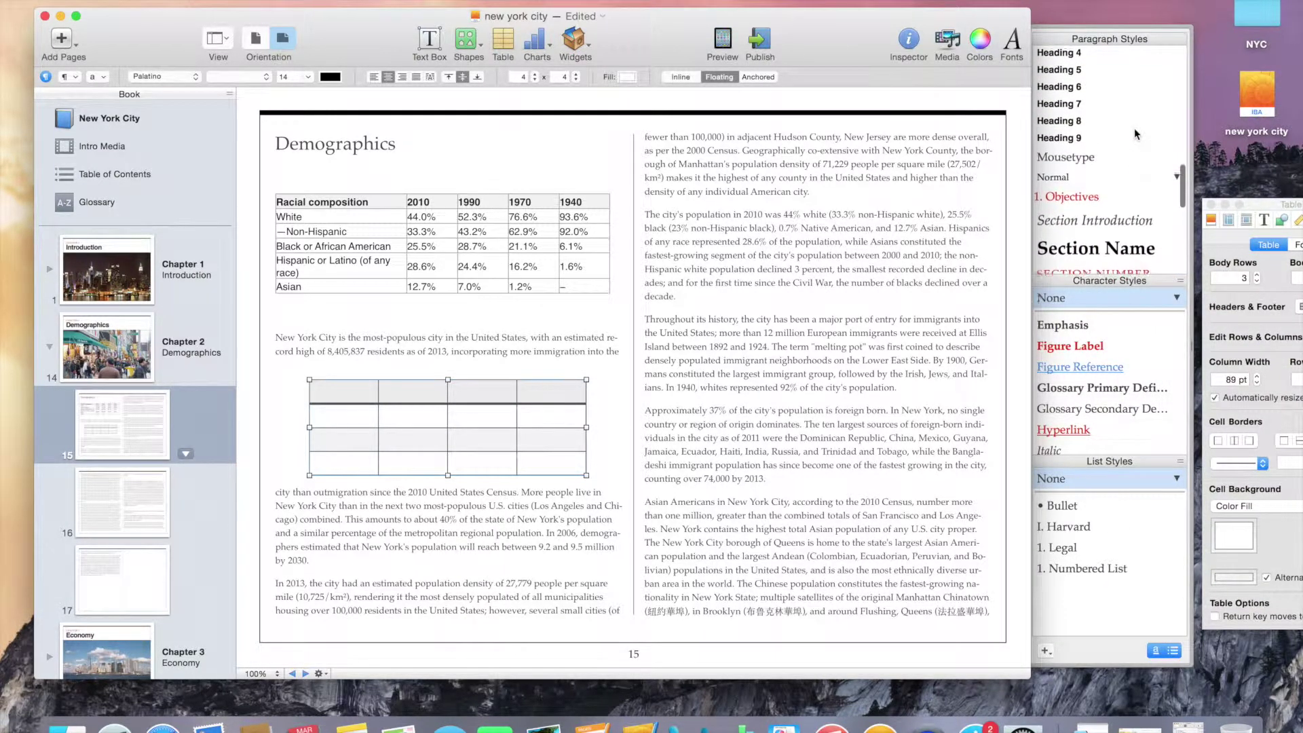
left_click(1077, 111)
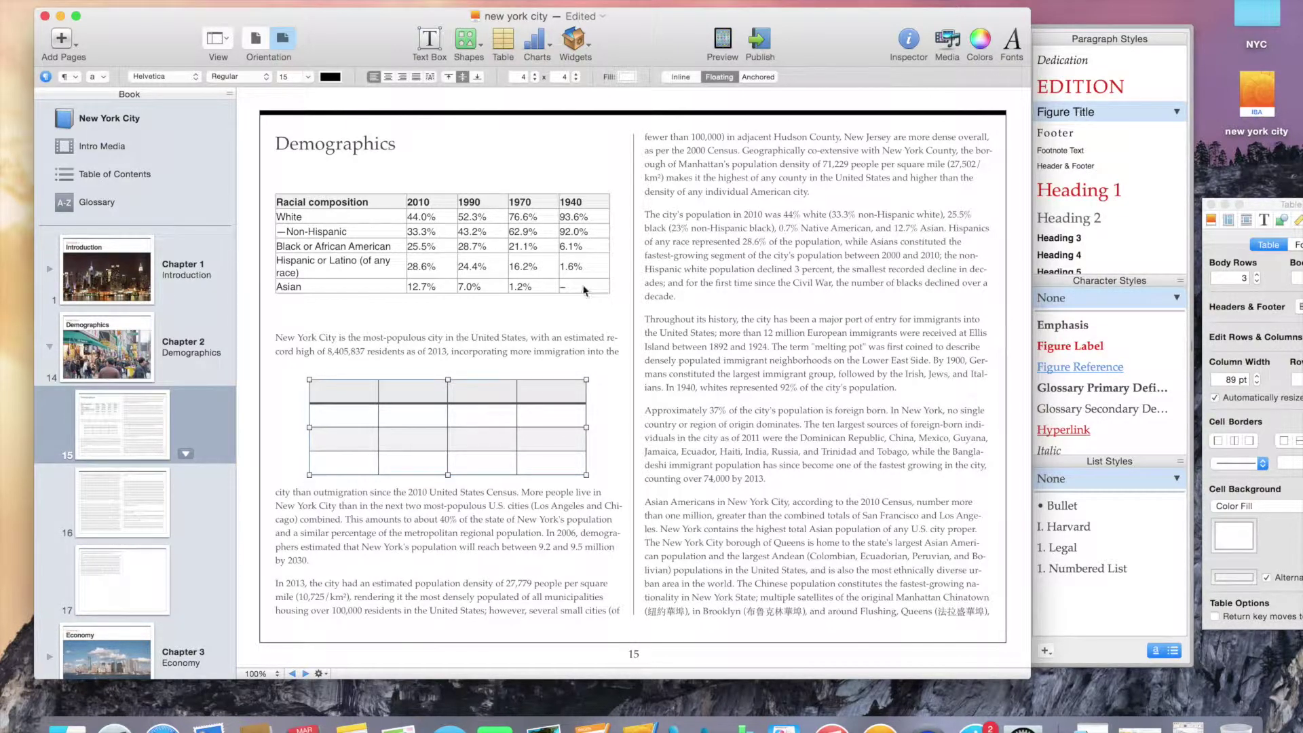
Fill the first three header cells of the new table with Text 1, Text 2 and Text 3.
left_click(347, 395)
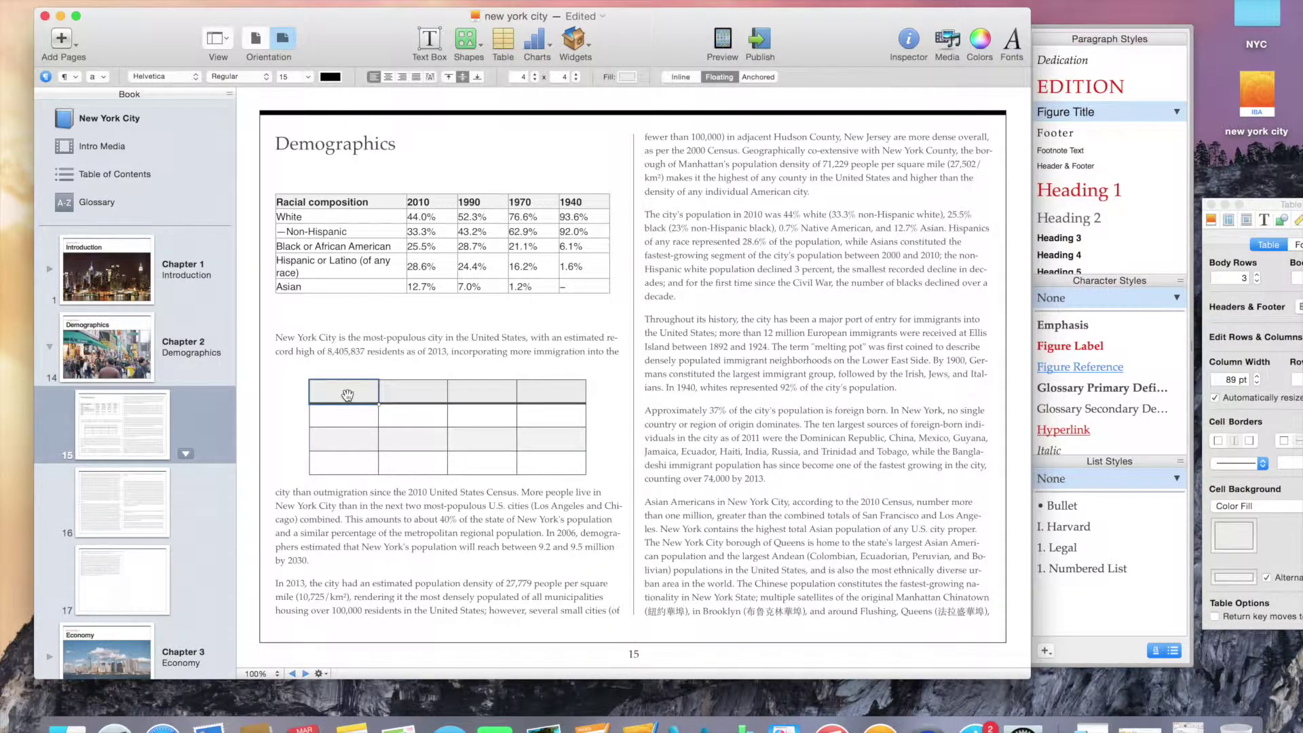
type("Text 1")
key("Tab")
type("Test")
type("t 2")
key("Tab")
type("Text 3")
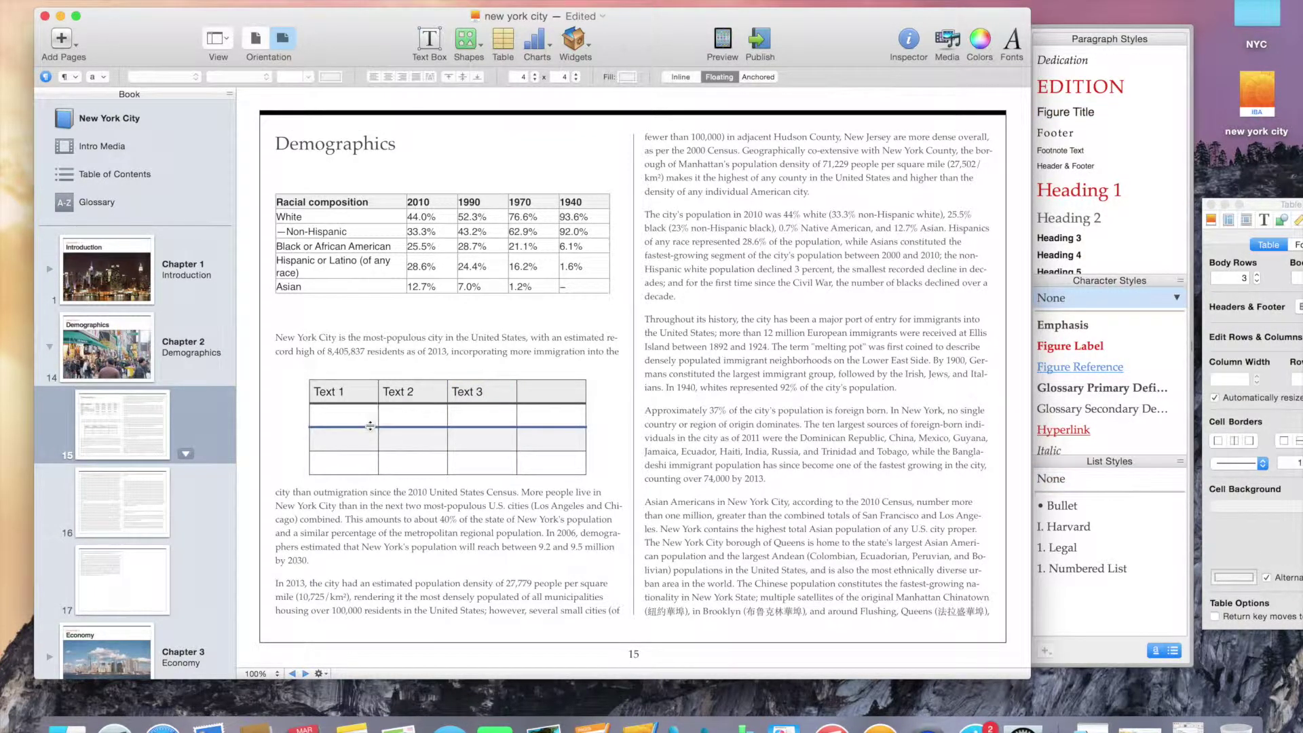
Apply the Edition paragraph style to the whole new table.
left_click(323, 385)
left_click(323, 384)
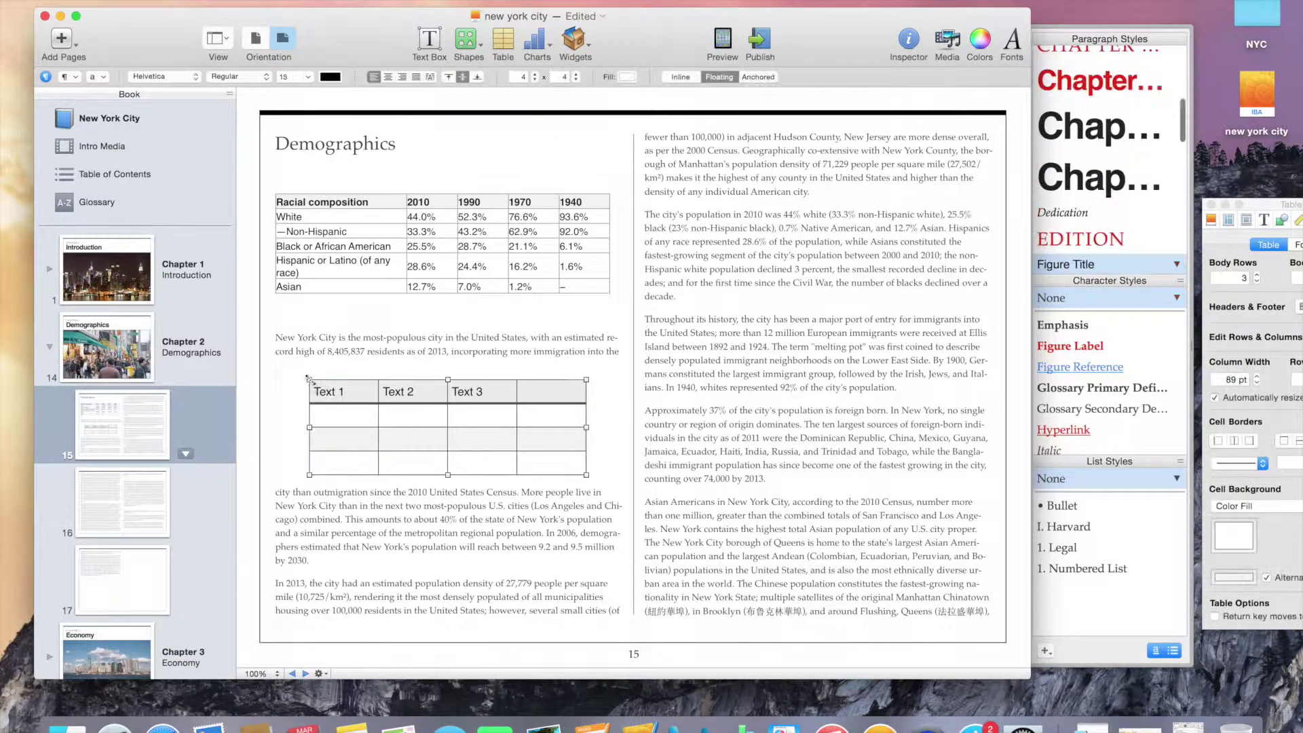
left_click(1071, 244)
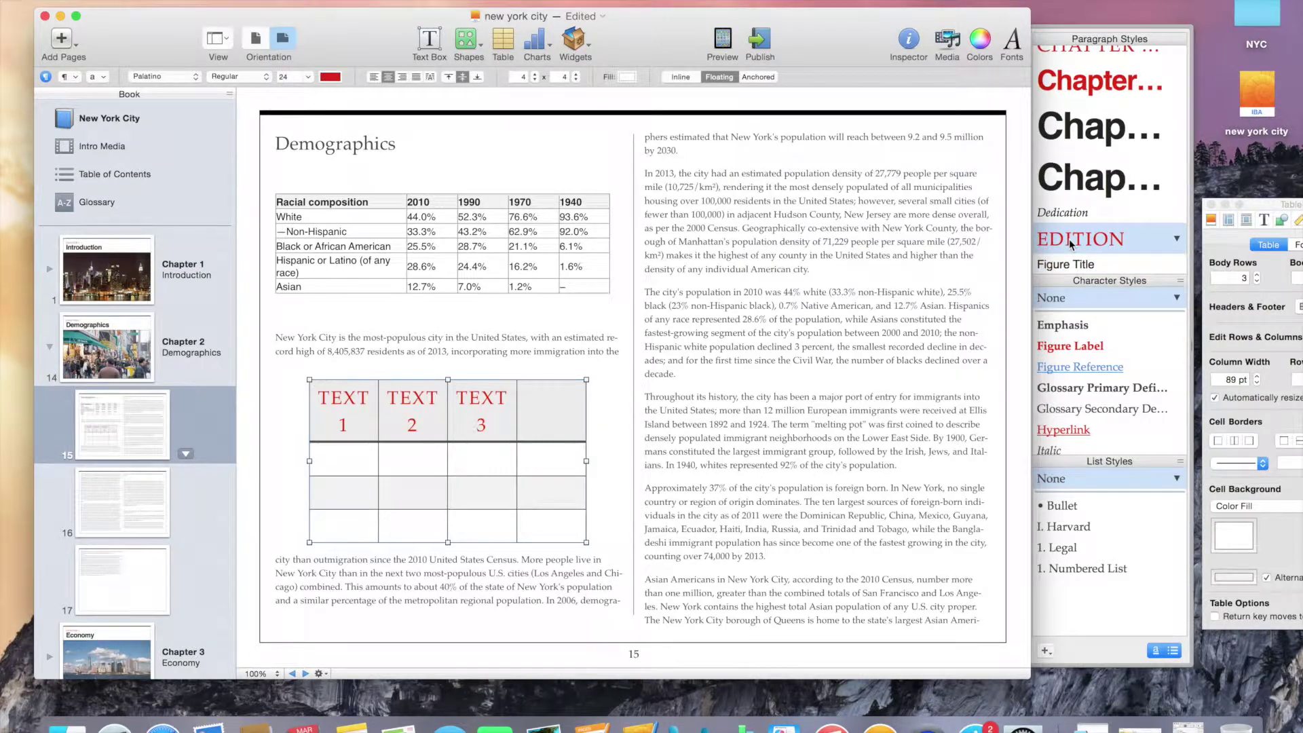